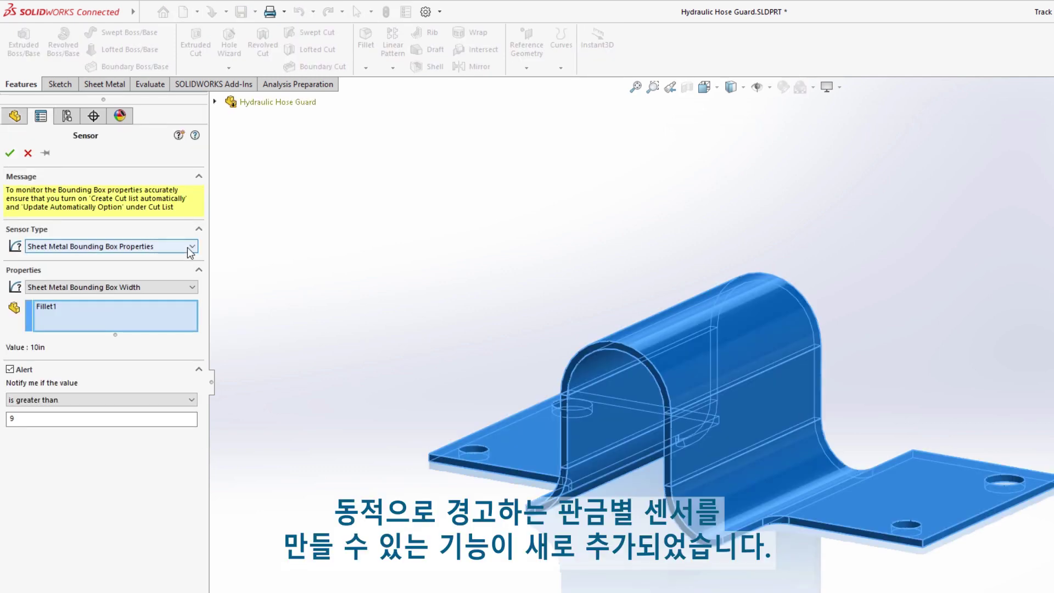
Step: Accept the bounding box sensor with Width kept as the 10in property, then edit Base-Flange1
click(192, 287)
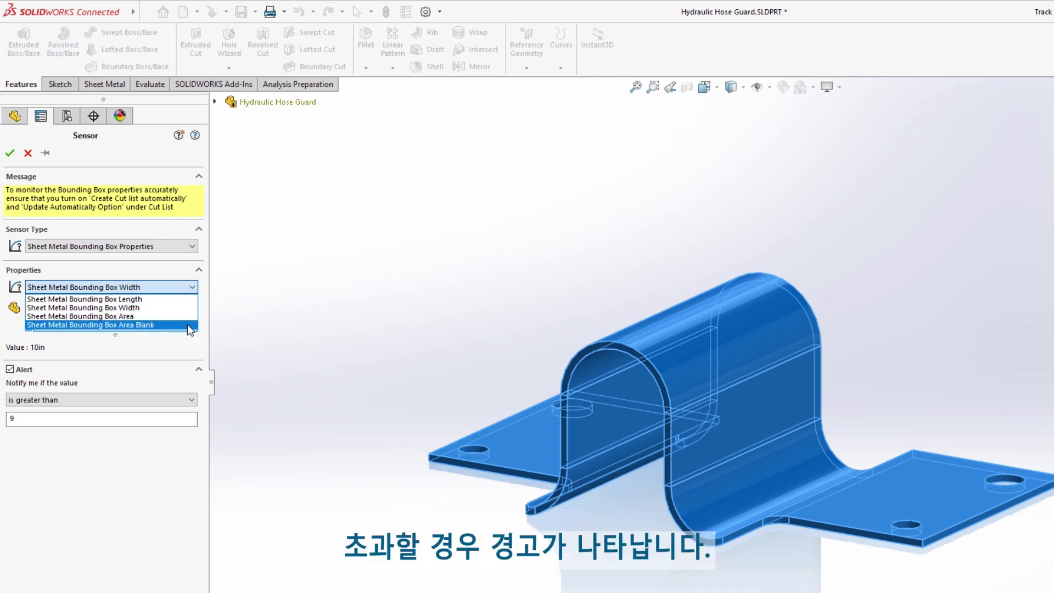
key(Escape)
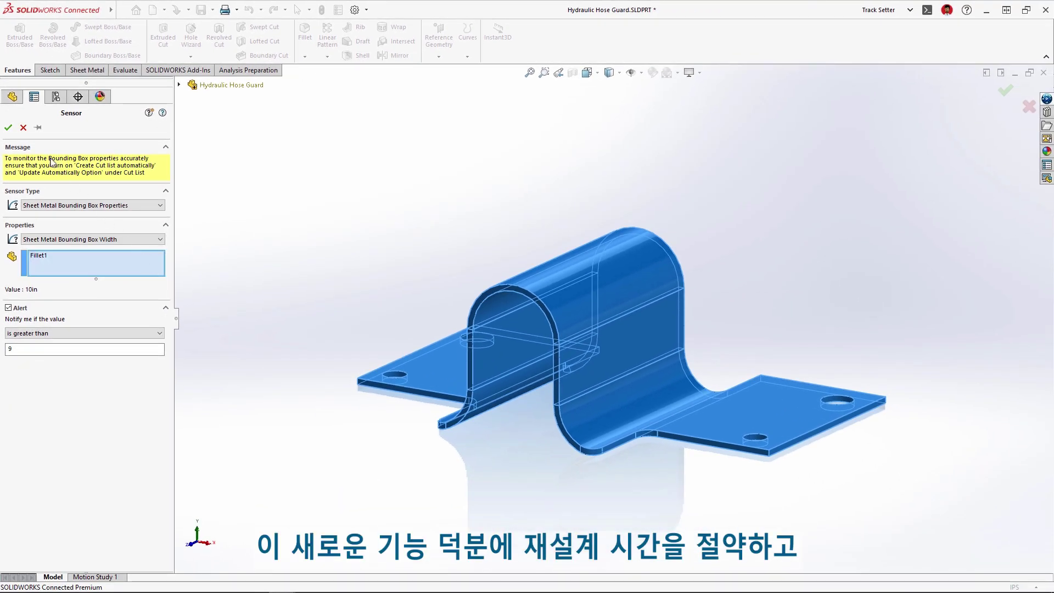
click(8, 128)
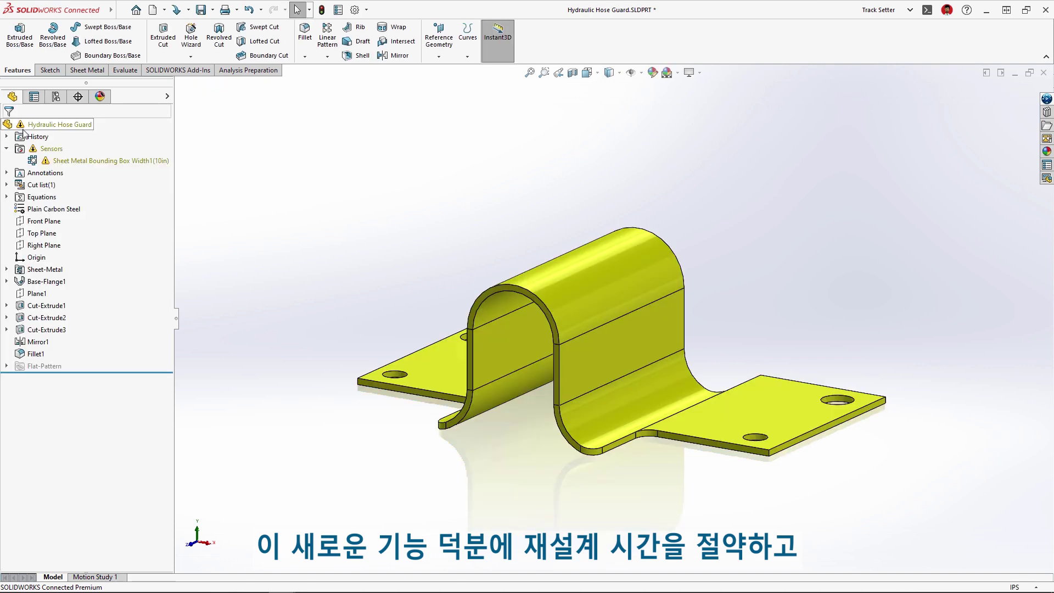
click(610, 282)
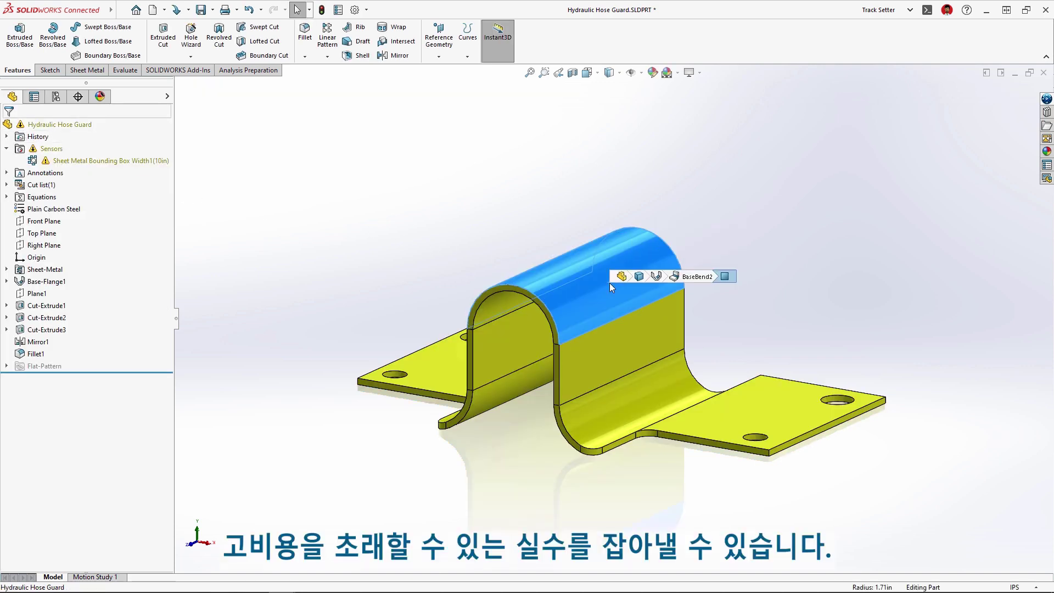
click(648, 279)
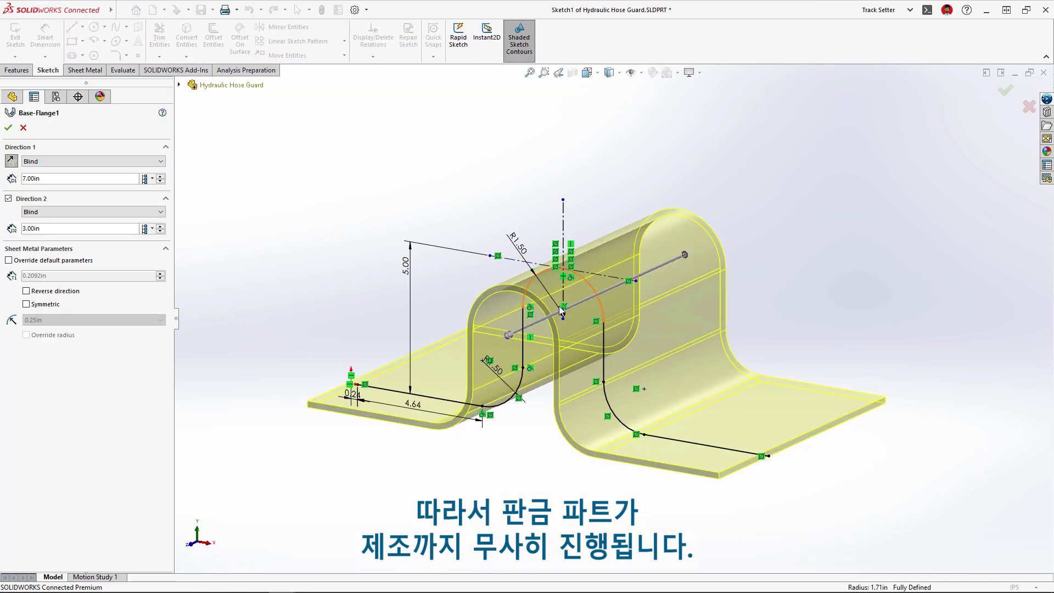
Step: Drag Base-Flange1's Direction 2 depth to 2.00in, rebuild, and exit the sketch
drag(510, 334, 527, 343)
key(Return)
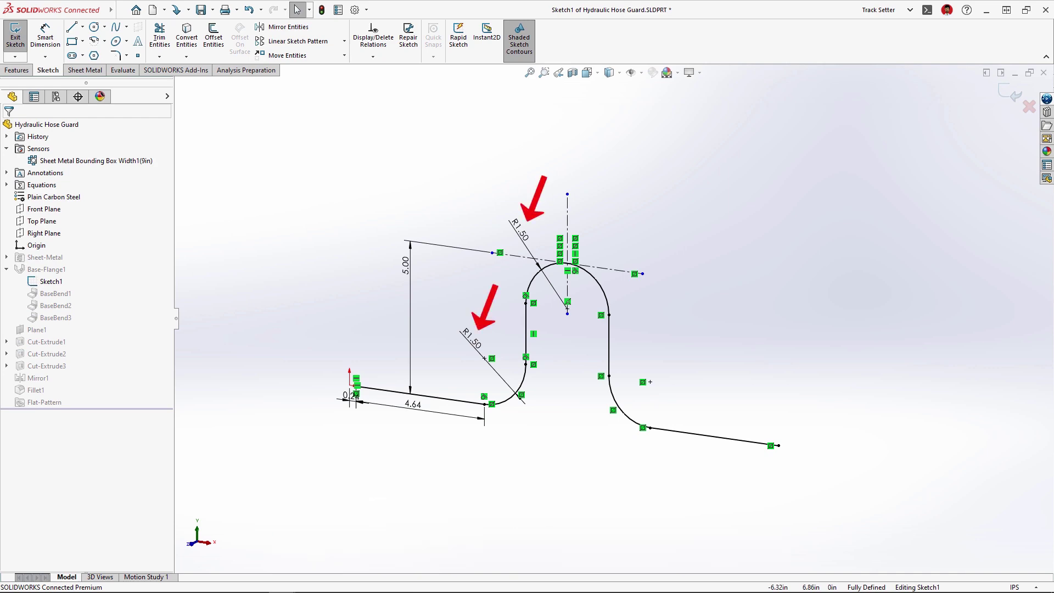
click(85, 39)
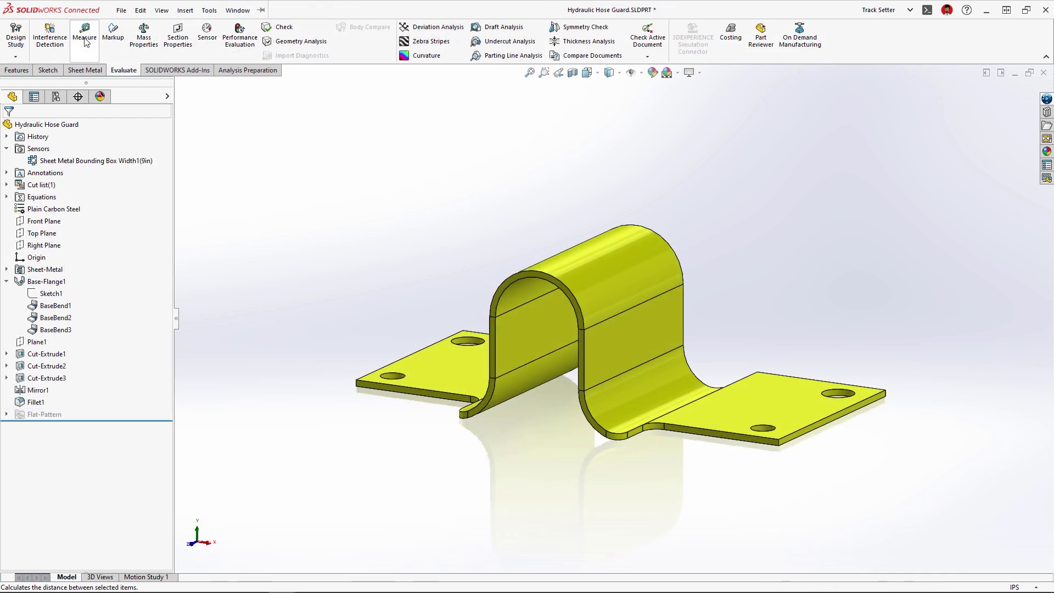
click(661, 376)
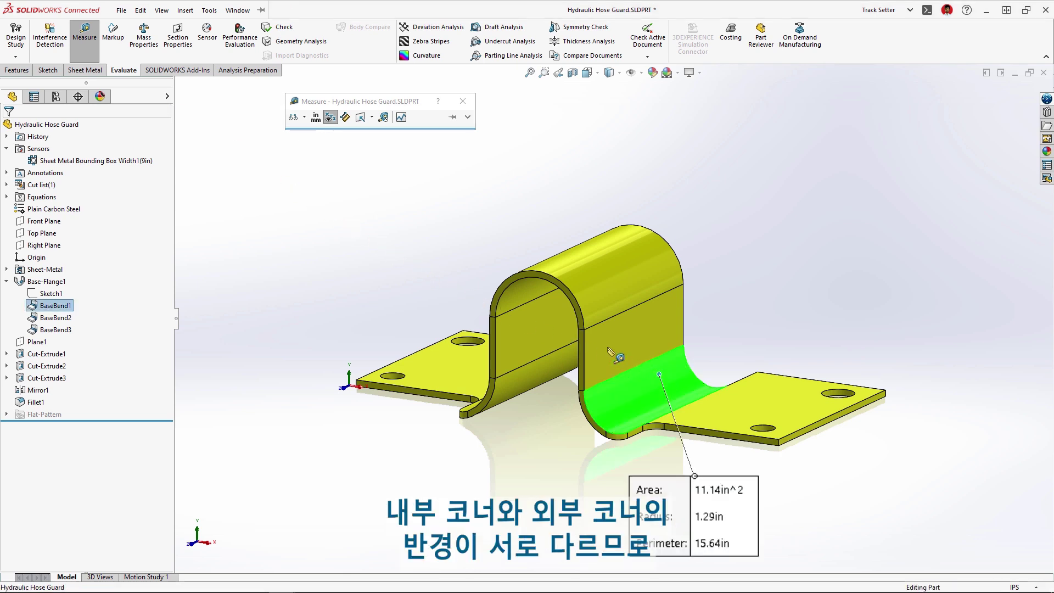
click(528, 296)
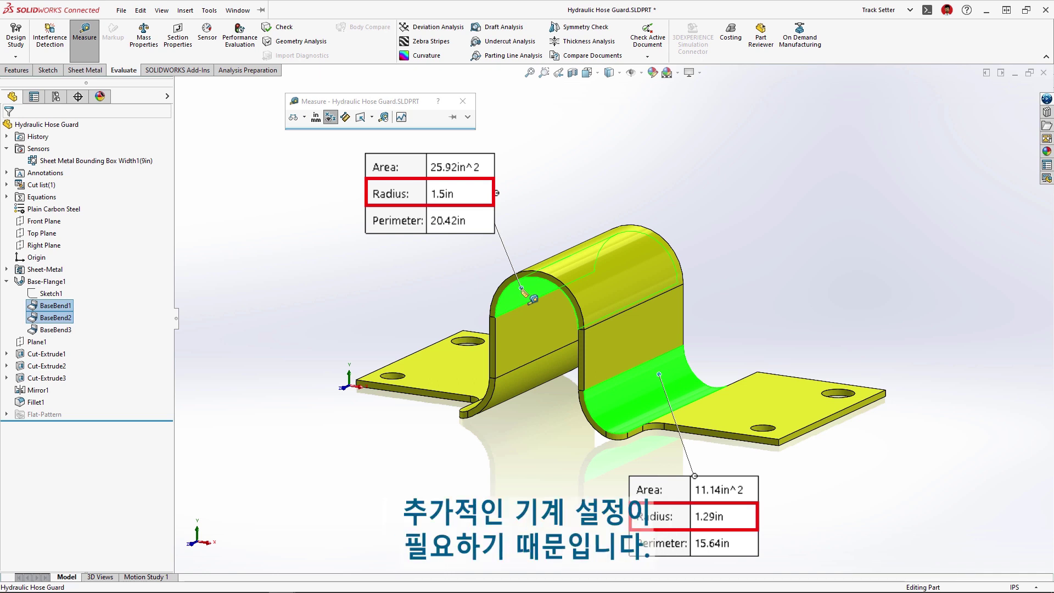
key(Escape)
click(522, 289)
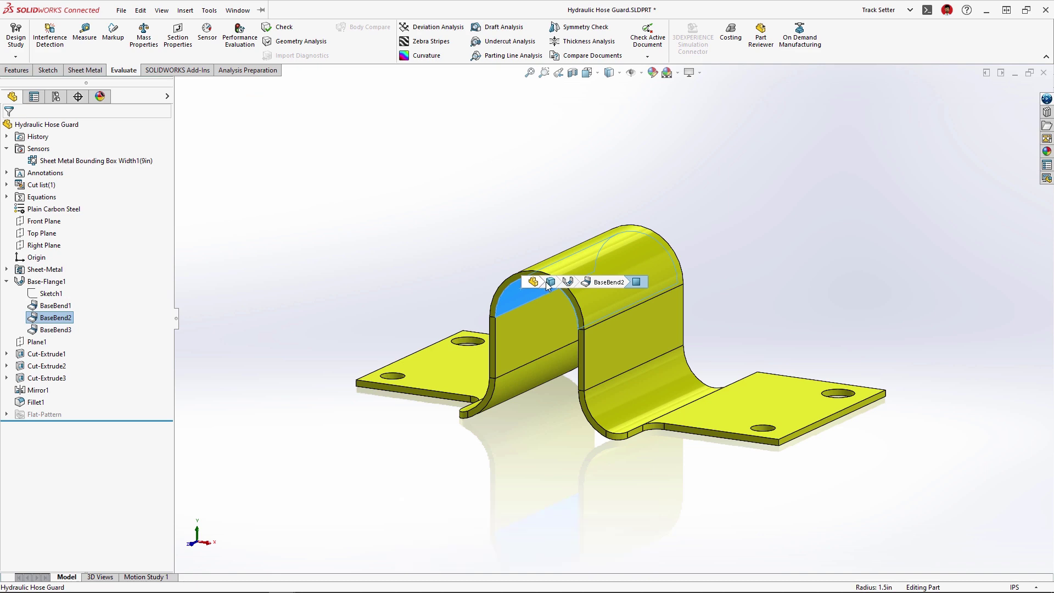
click(570, 282)
Step: Make Base-Flange1 extend symmetrically
click(587, 245)
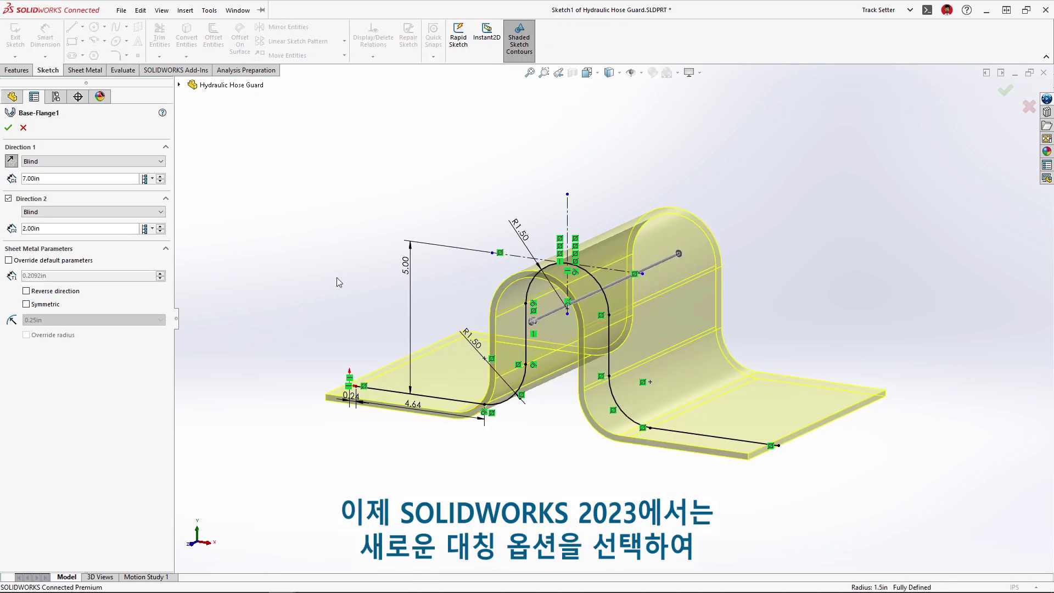
click(26, 304)
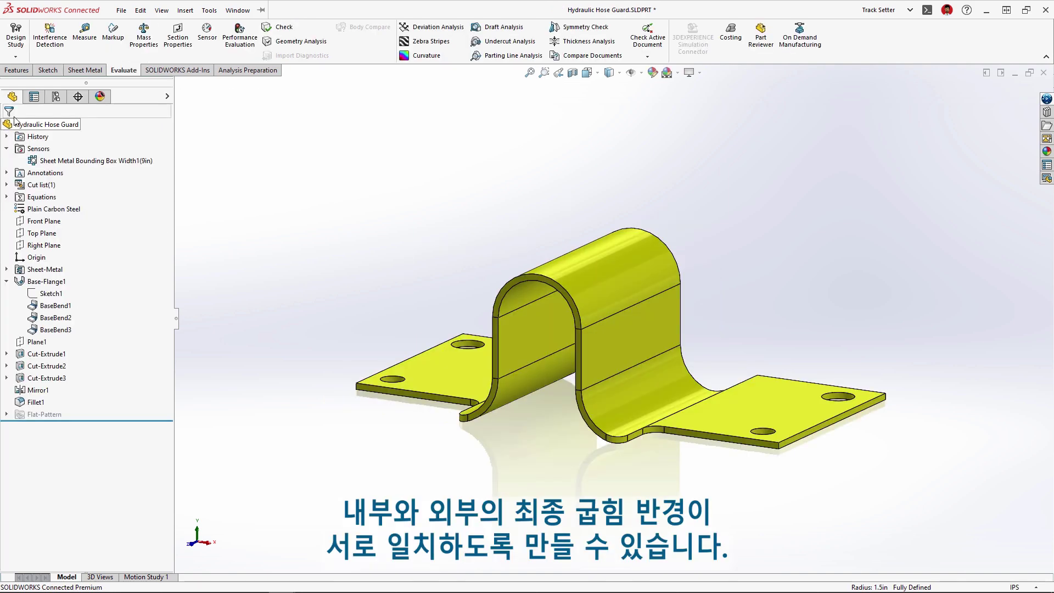
click(84, 34)
Step: Measure the lower and arch bend faces to confirm both radii are 1.4in
click(667, 374)
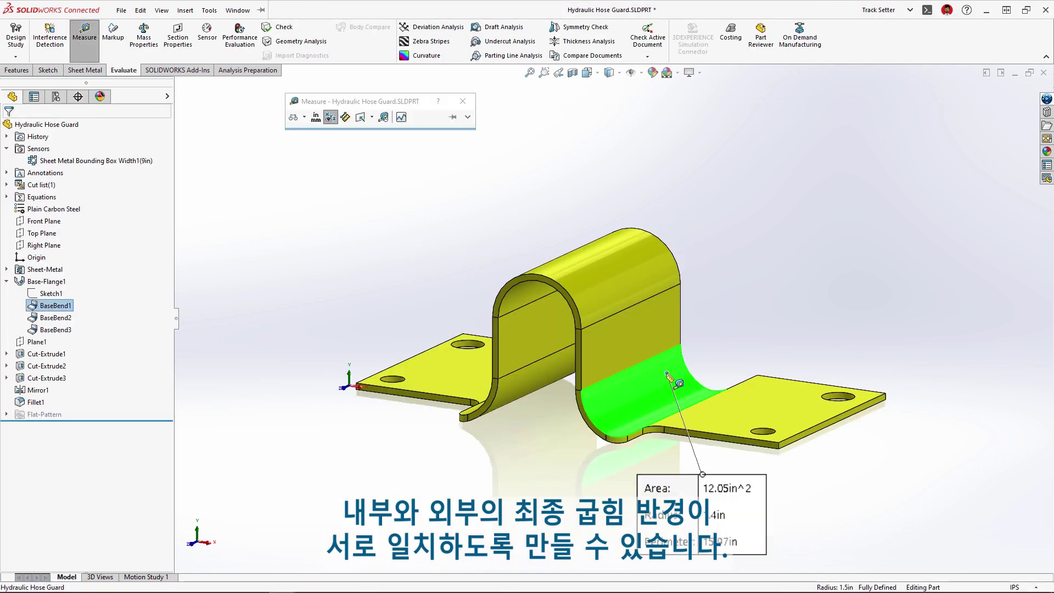
click(531, 297)
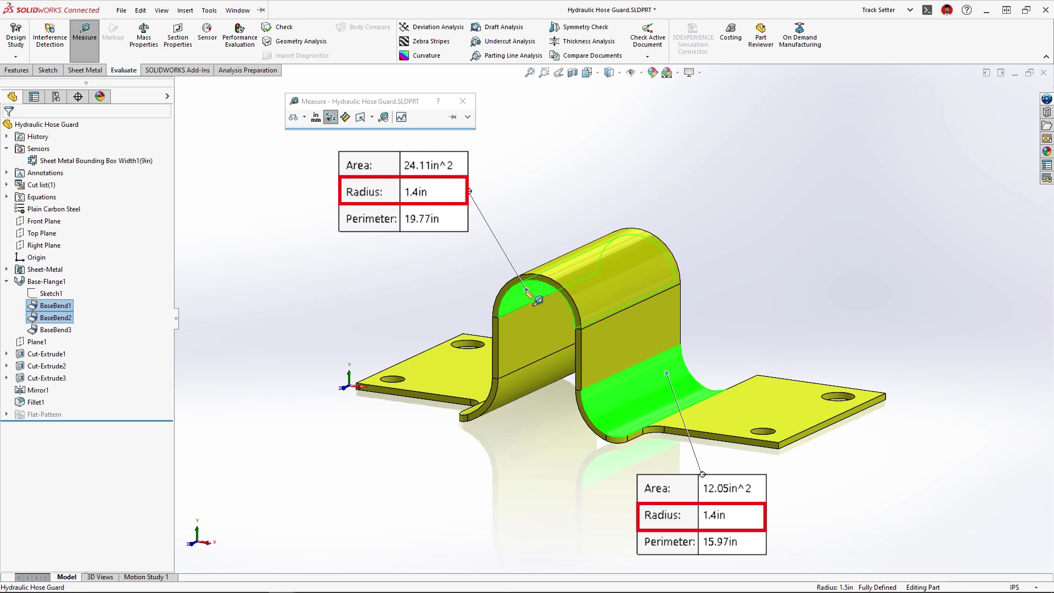
key(Escape)
click(526, 288)
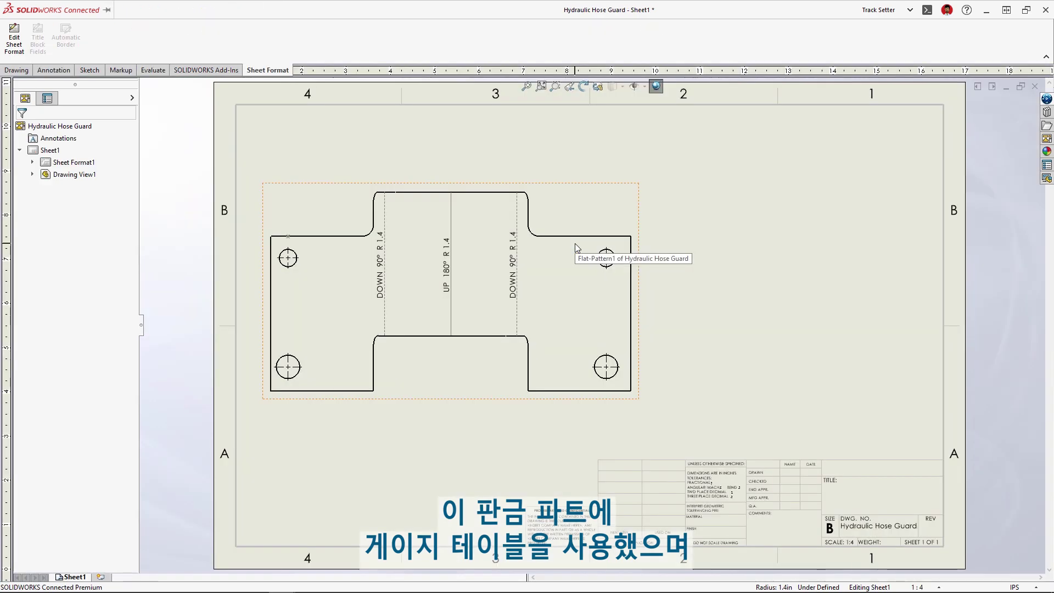
Step: Place a Cut List Properties note on the flat-pattern drawing sheet
right_click(576, 242)
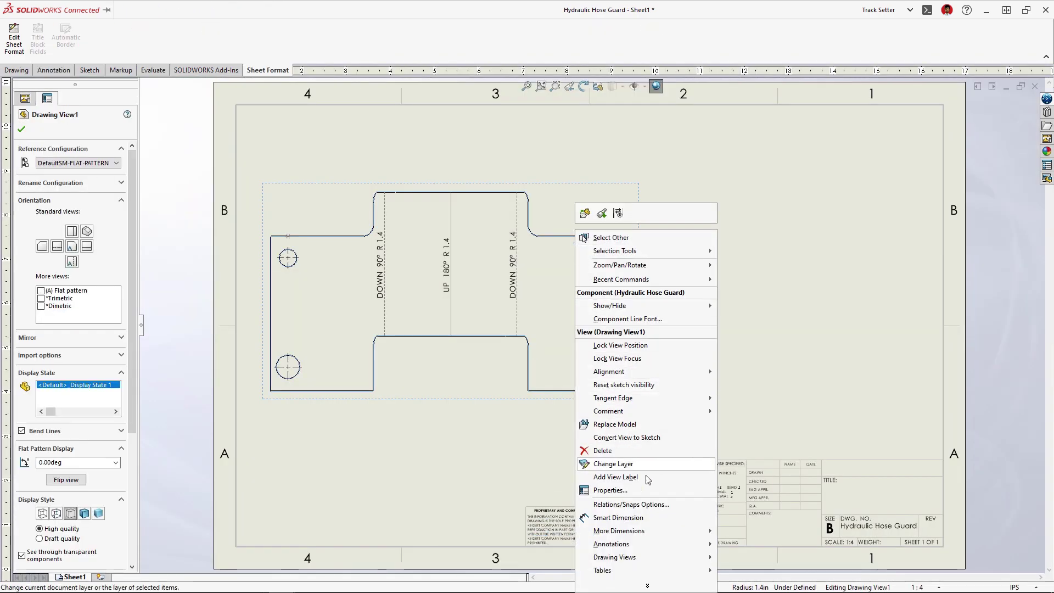
mouse_move(610, 543)
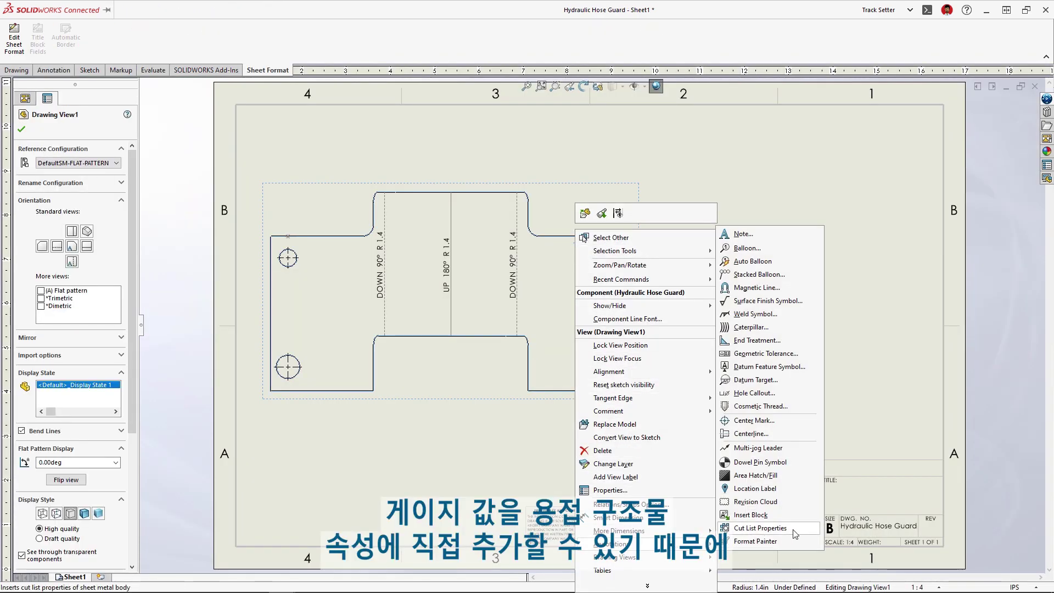
click(760, 528)
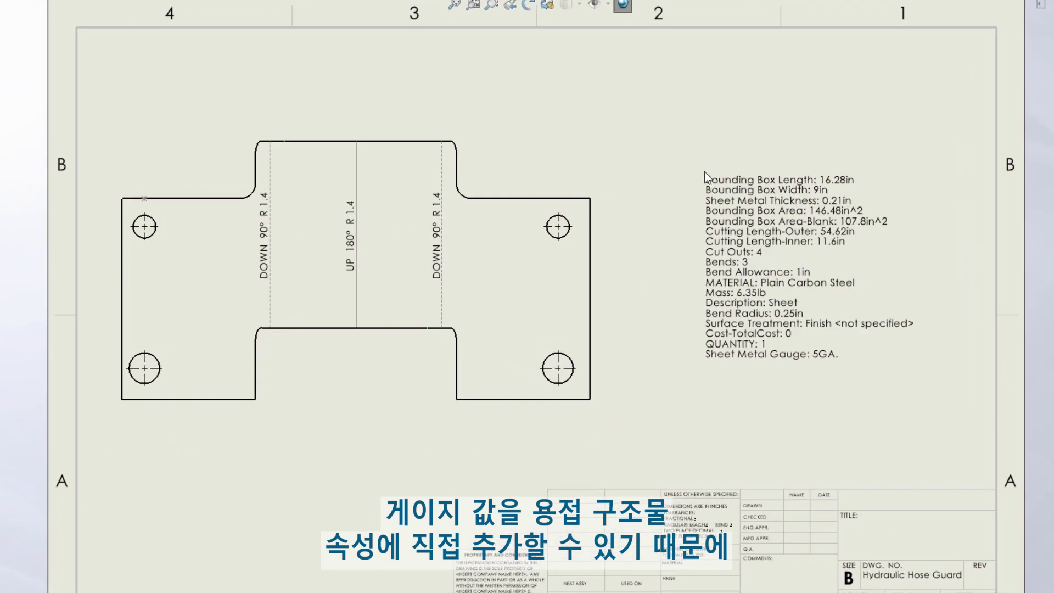
click(704, 171)
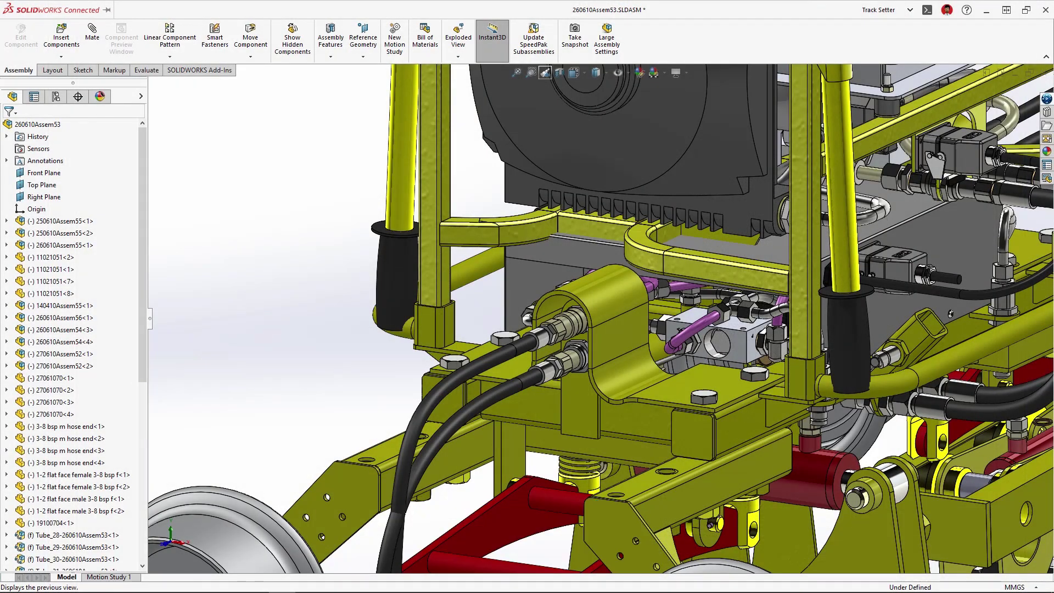
Step: Return to the full assembly view and edit Crate<1> in place
click(545, 72)
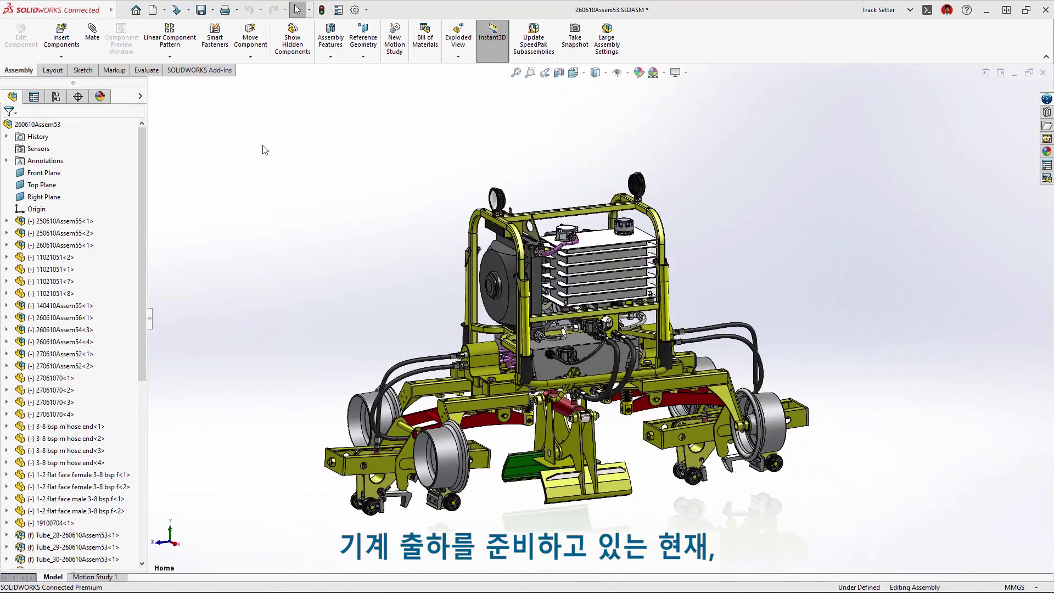
drag(141, 235, 137, 433)
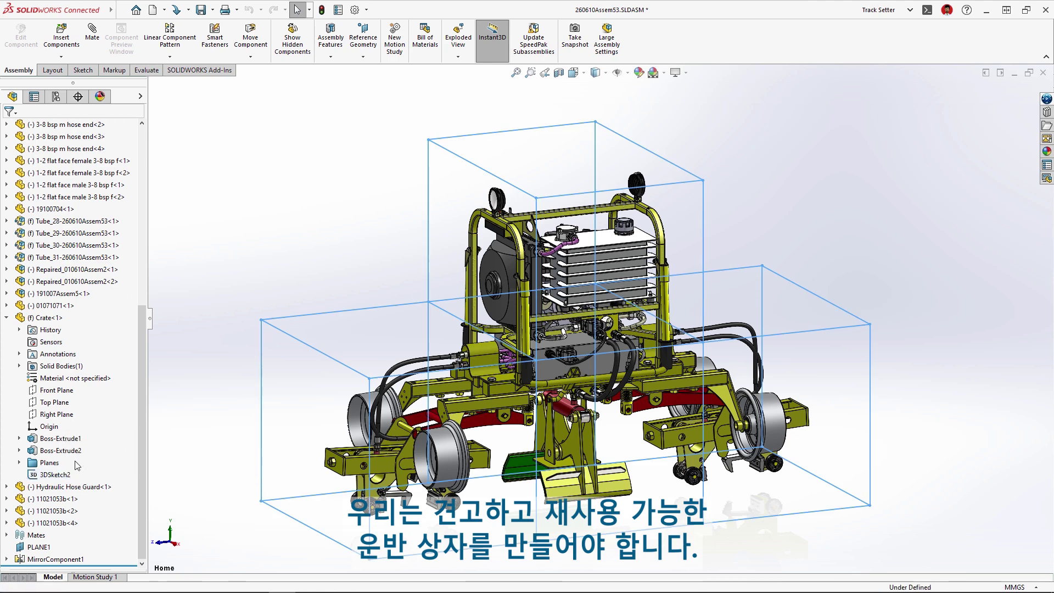
click(50, 318)
click(113, 289)
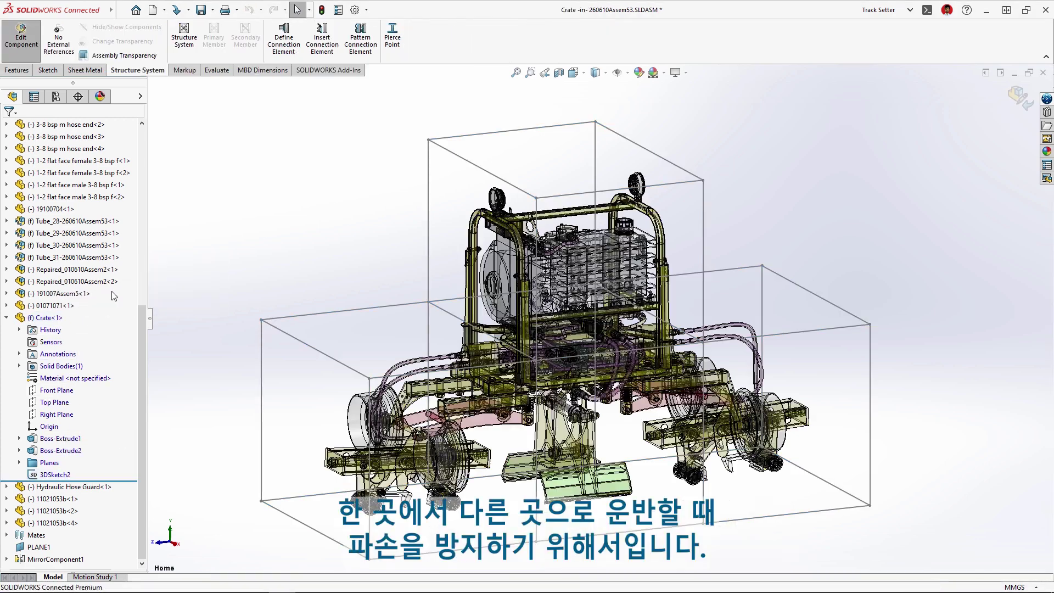
Step: Create primary tubes along the 3D sketch lines and plane-positioned secondary members between member pairs
click(185, 39)
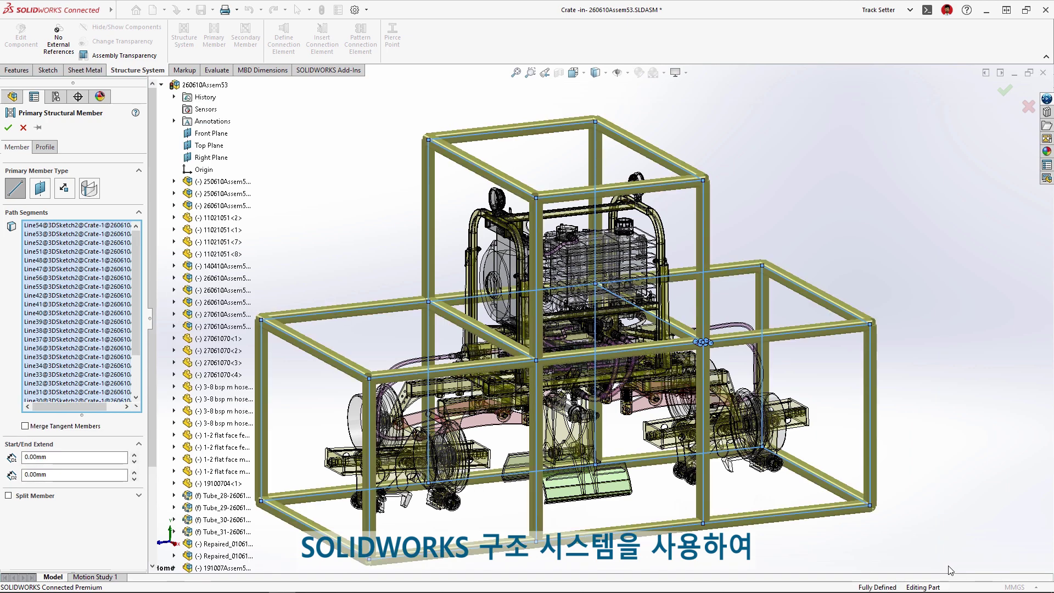
right_click(949, 571)
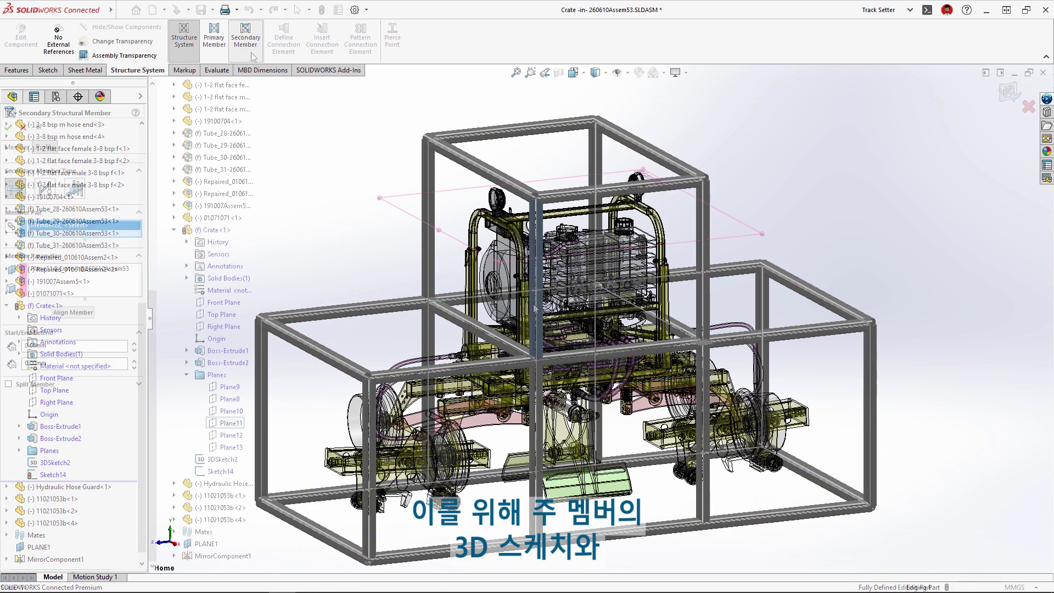
click(187, 374)
click(231, 422)
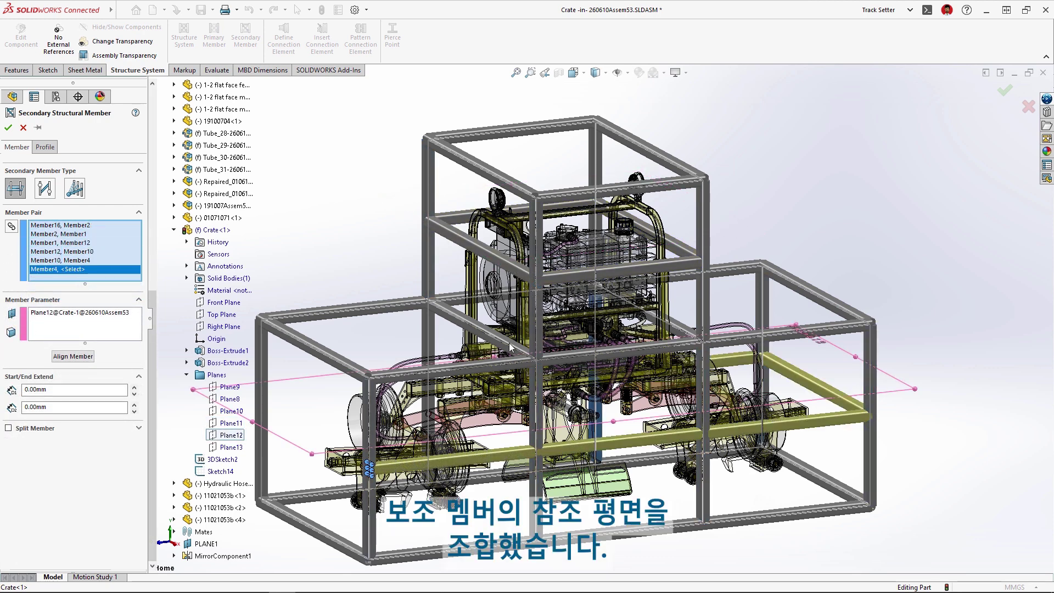
key(Return)
click(1013, 93)
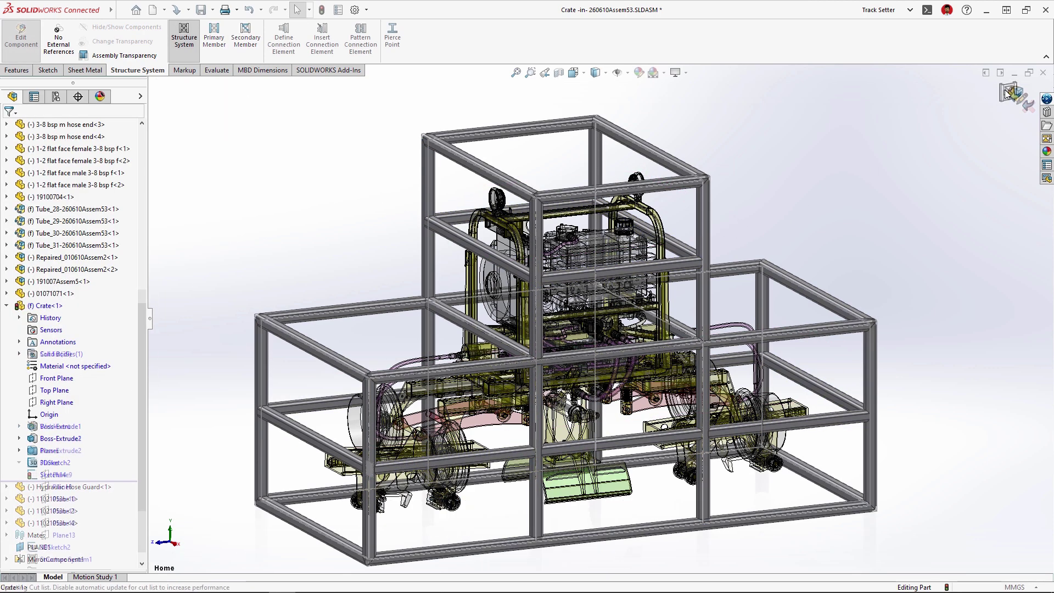
Step: Inspect the crate's front-left corner, then edit the Corner Management feature
right_drag(874, 147, 871, 111)
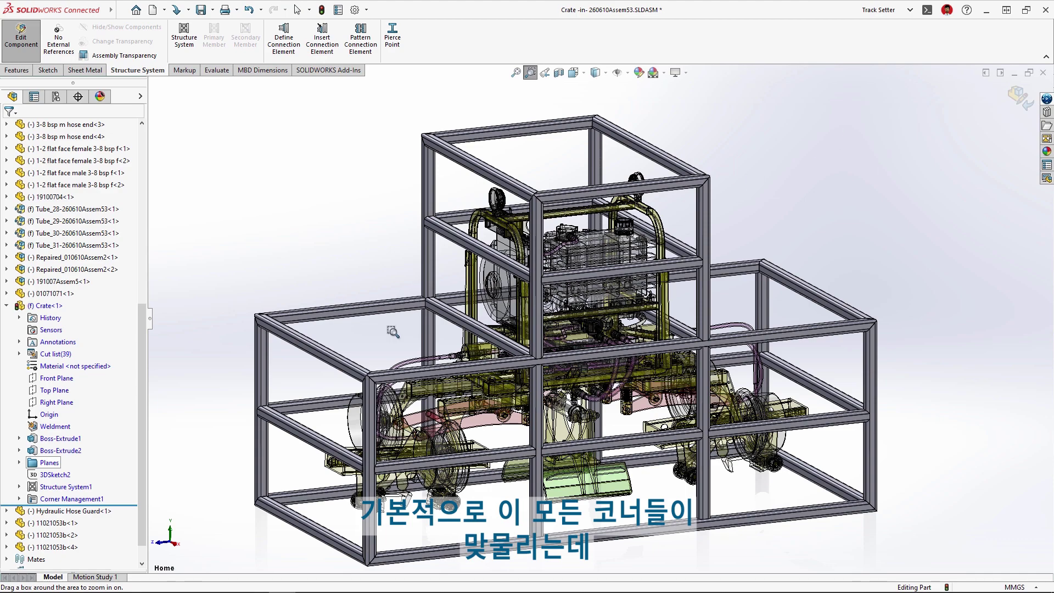
drag(328, 362, 424, 411)
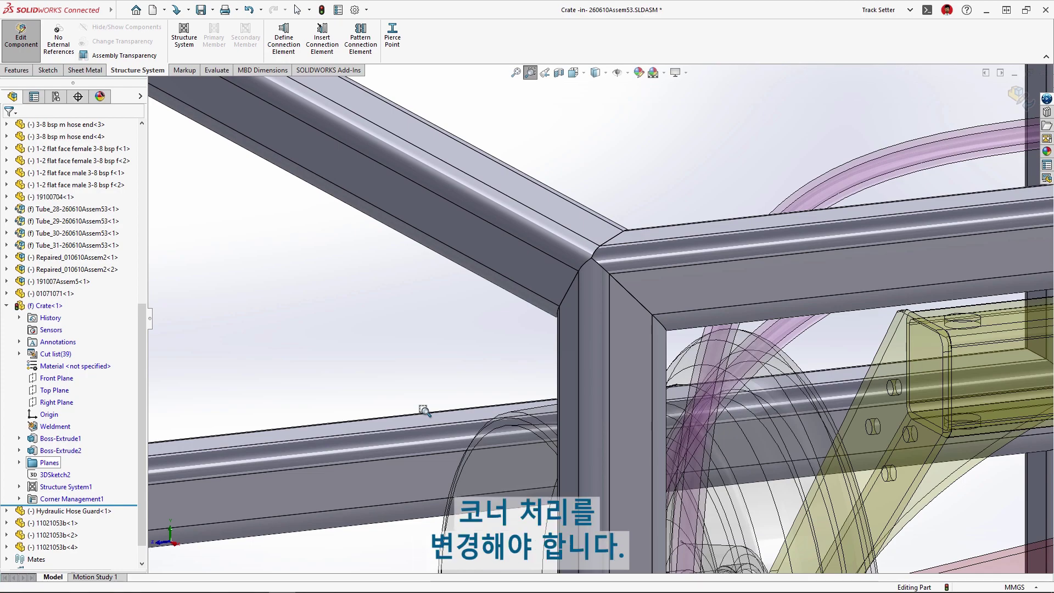
click(546, 75)
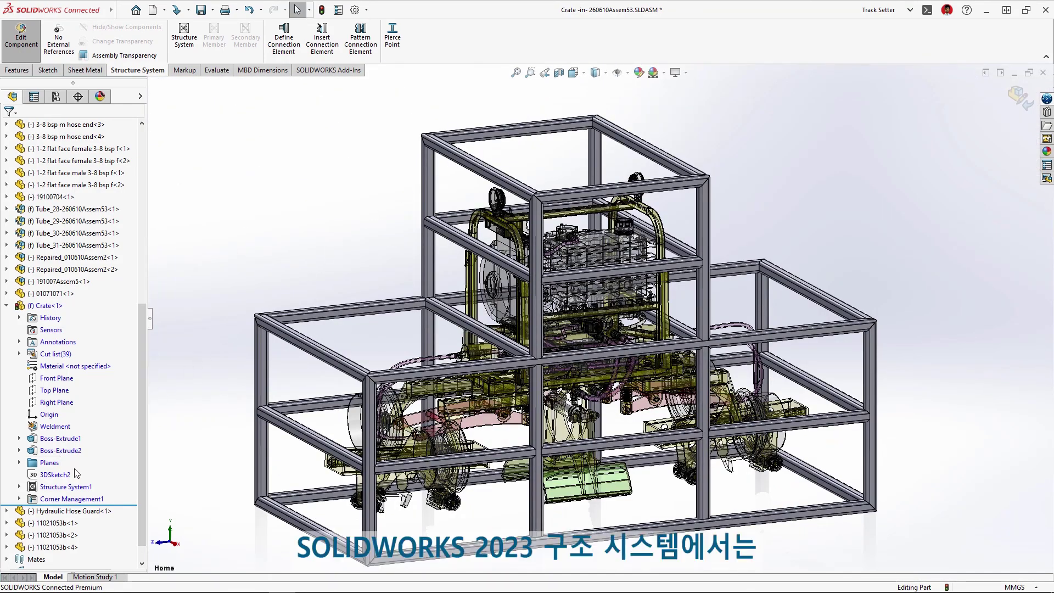
right_click(49, 497)
click(52, 345)
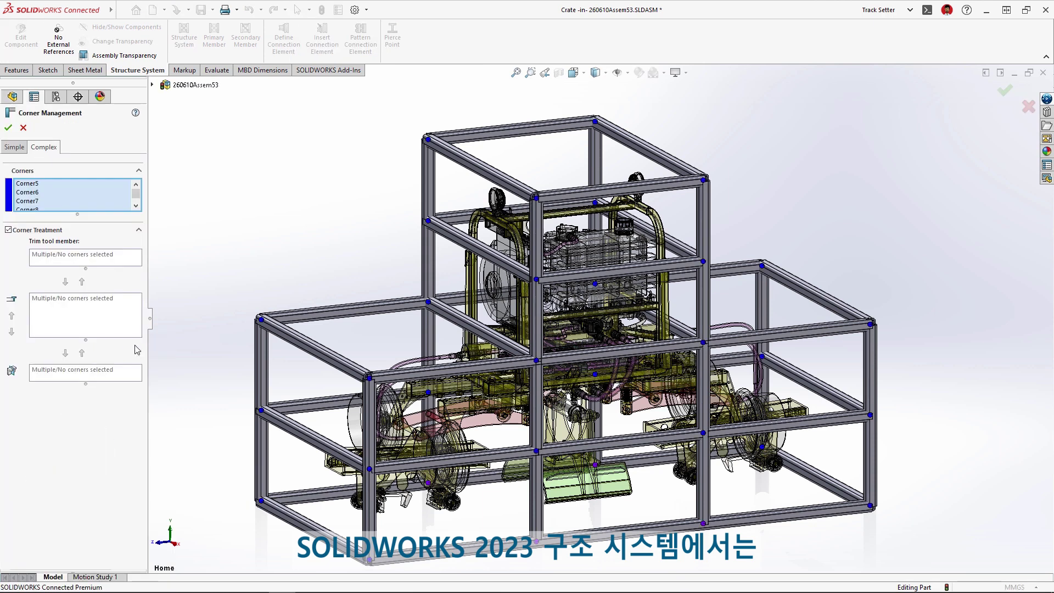
Step: Group the corners similar to Corner9, move Member16 in the trim order, and finish
click(356, 372)
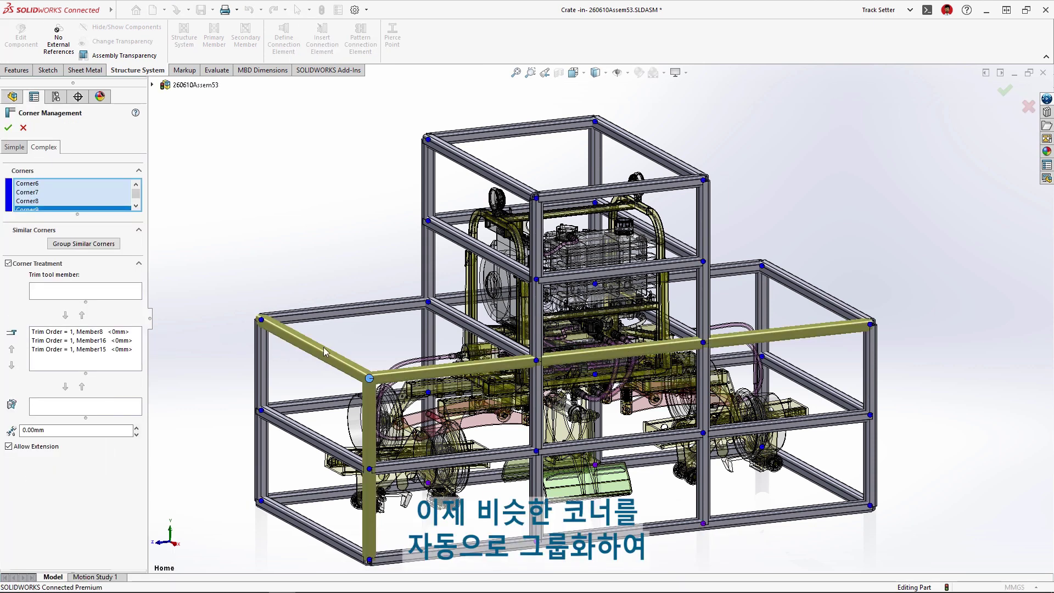
click(101, 244)
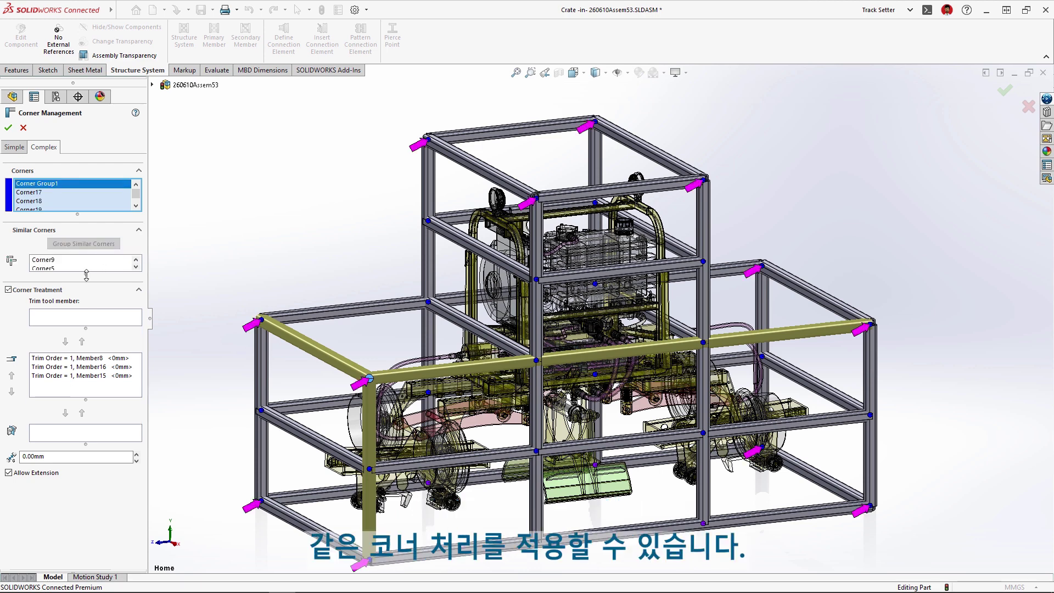
drag(86, 273, 85, 374)
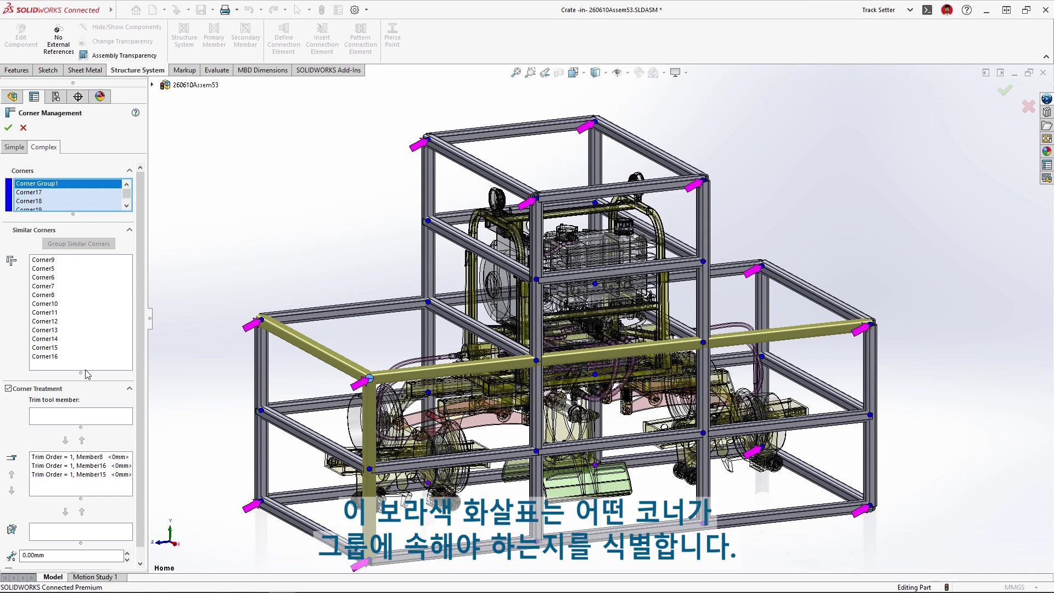
right_click(51, 260)
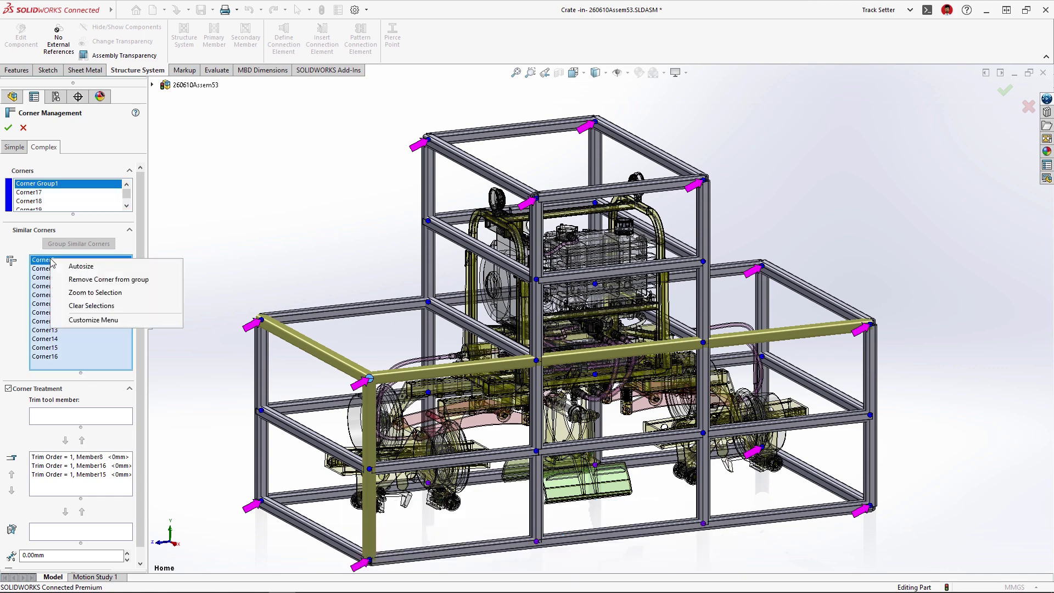
click(148, 292)
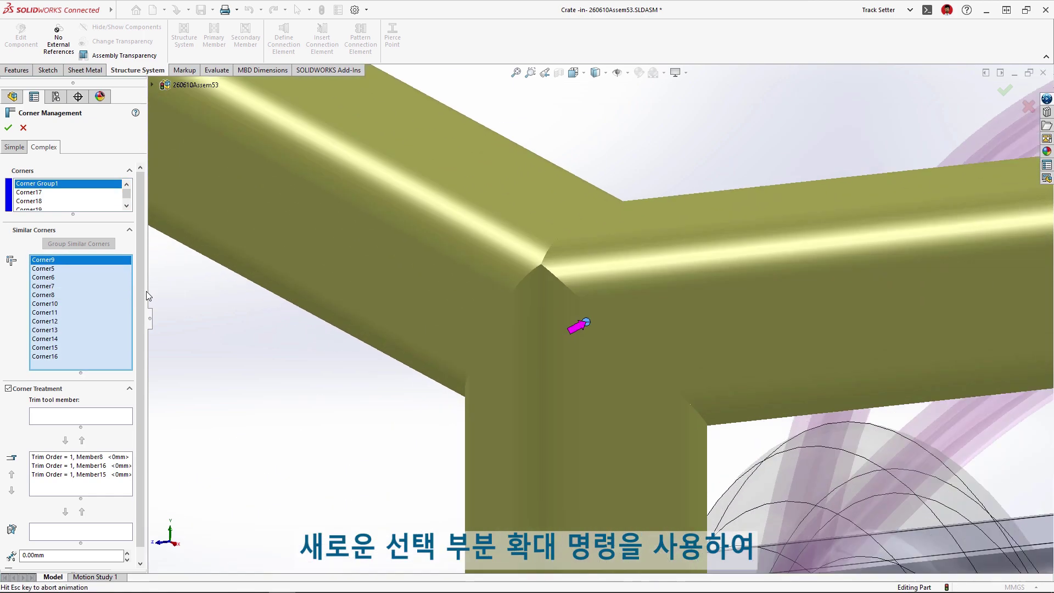
click(81, 466)
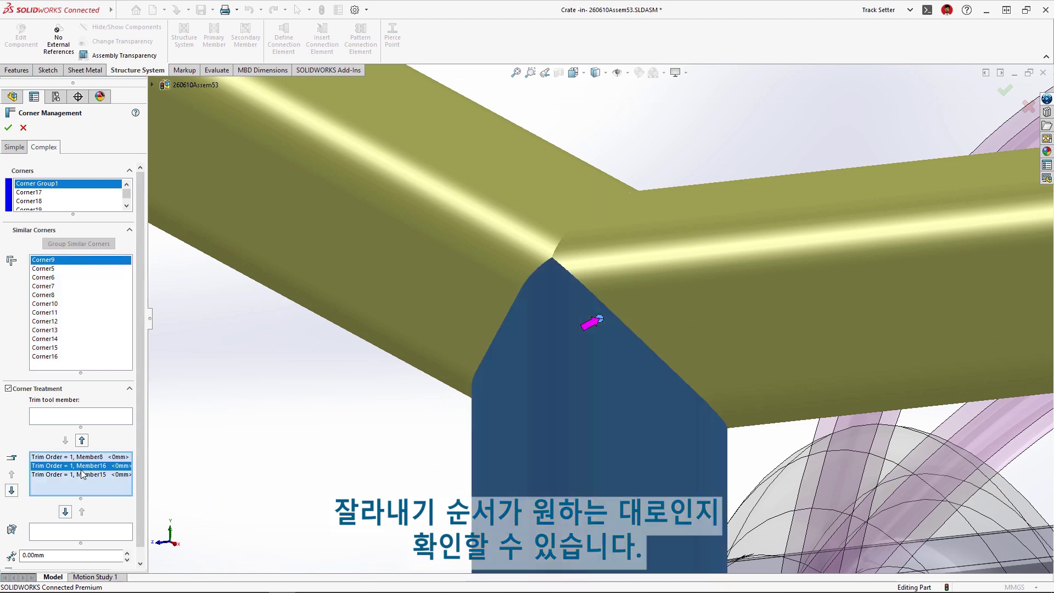
click(65, 511)
click(211, 484)
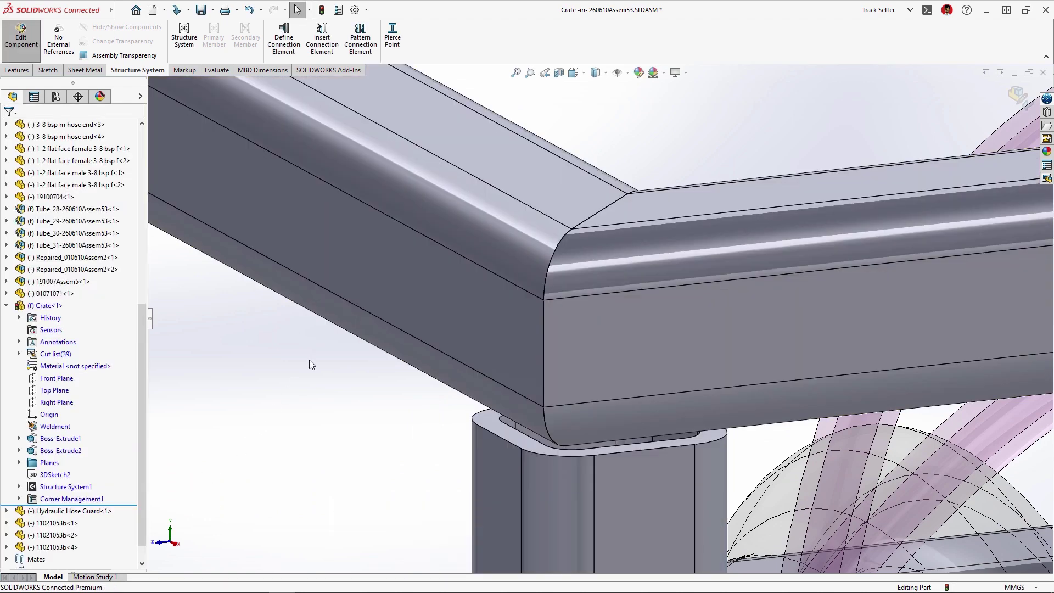
Step: Open Crate.SLDPRT and set up a size 45 Gusset Plate connection element
key(f)
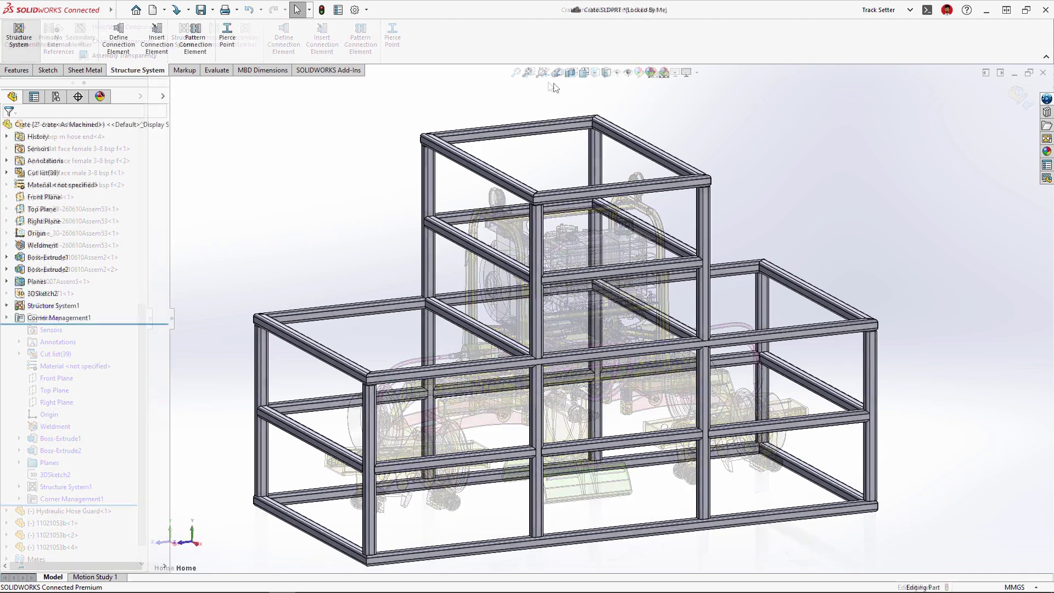
scroll(378, 116, down, 10)
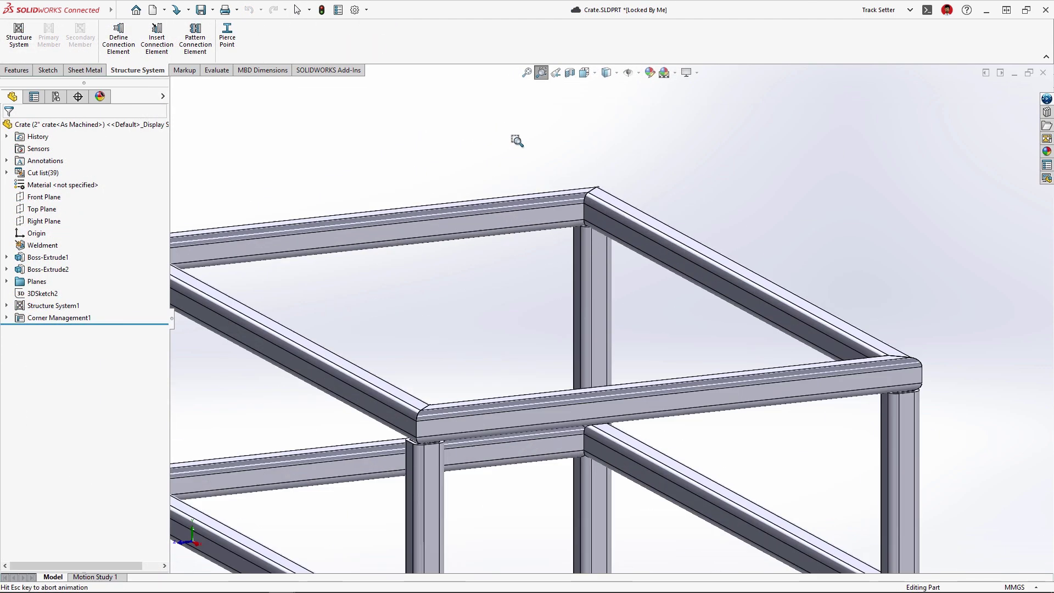
click(156, 38)
click(77, 216)
click(33, 237)
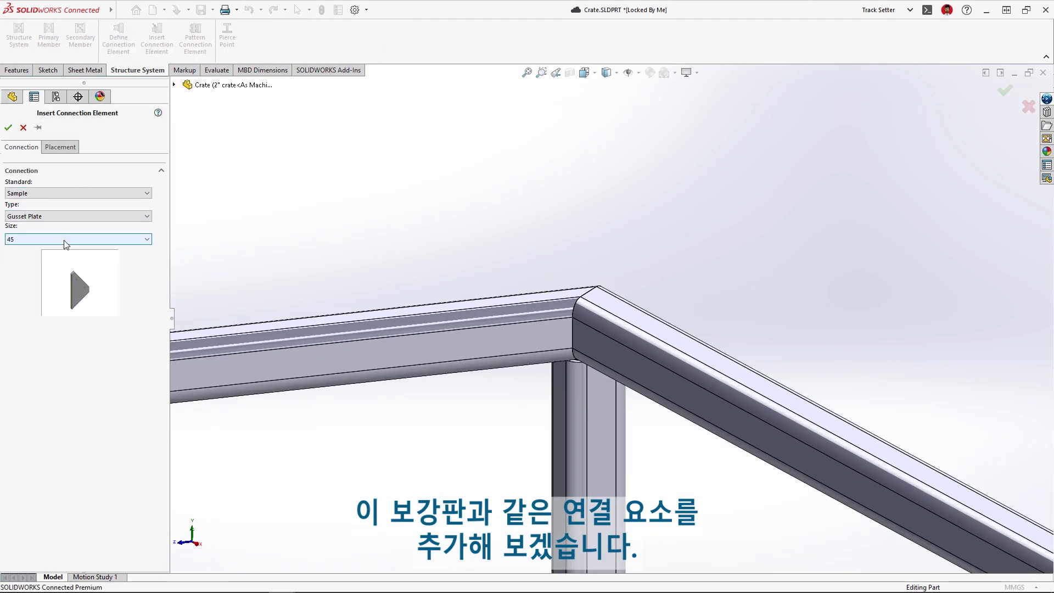
click(77, 239)
click(62, 267)
Step: Place the gusset plate between the top box's horizontal and sloped tubes
click(61, 147)
click(548, 343)
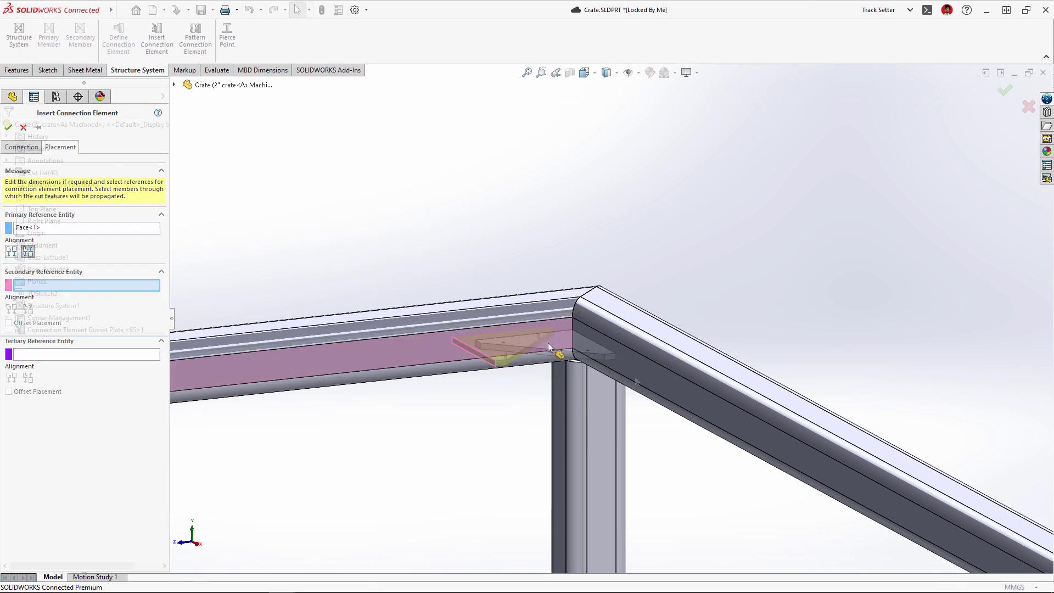
click(635, 377)
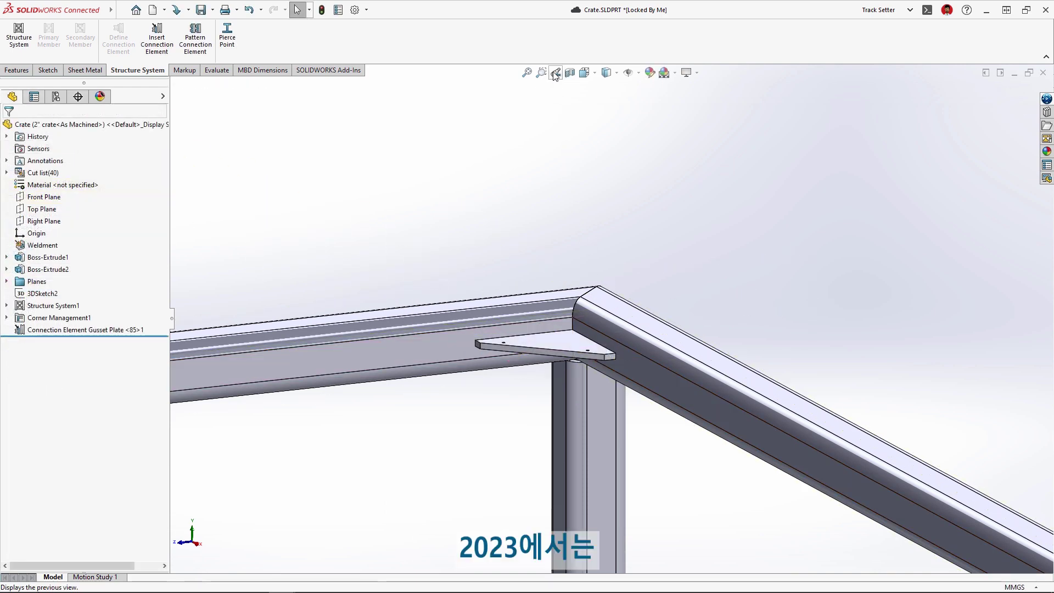
click(556, 74)
Step: Pattern Gusset Plate <85>1 onto the identified similar corners and restore the home view
click(195, 38)
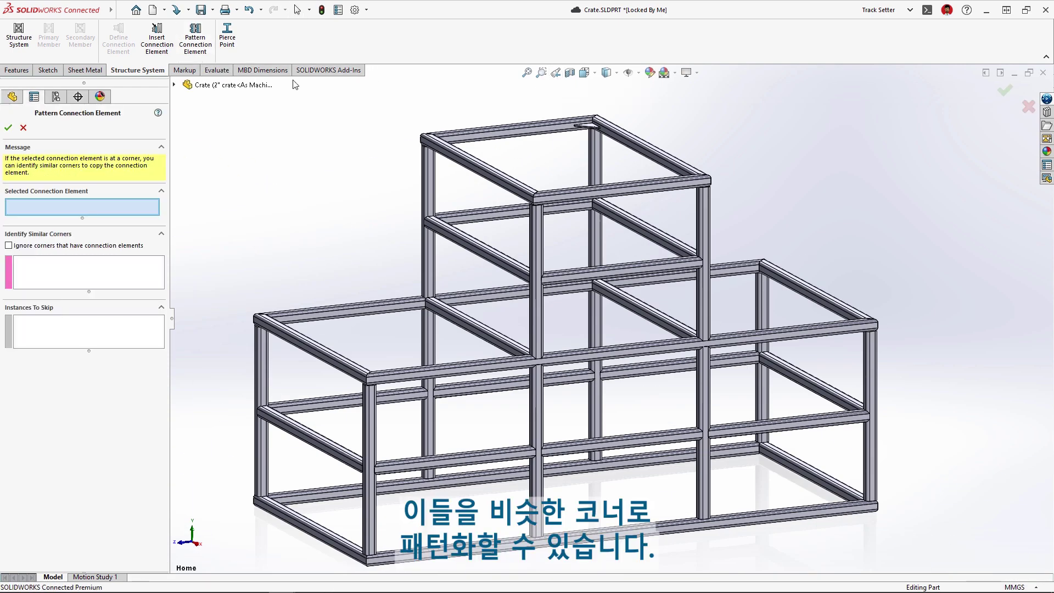
click(574, 125)
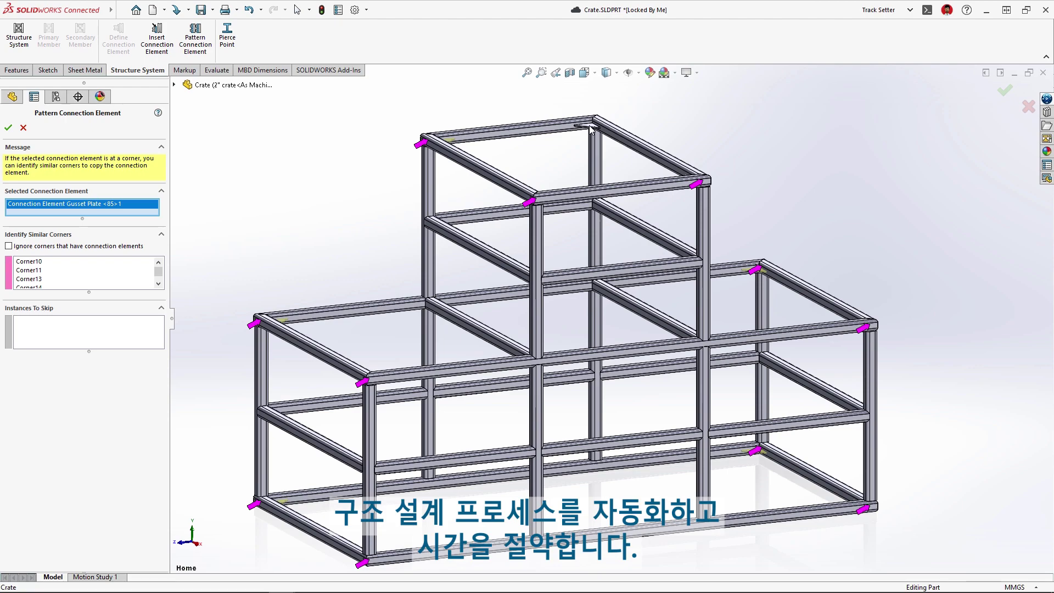
key(Return)
middle_drag(598, 143, 590, 201)
click(558, 71)
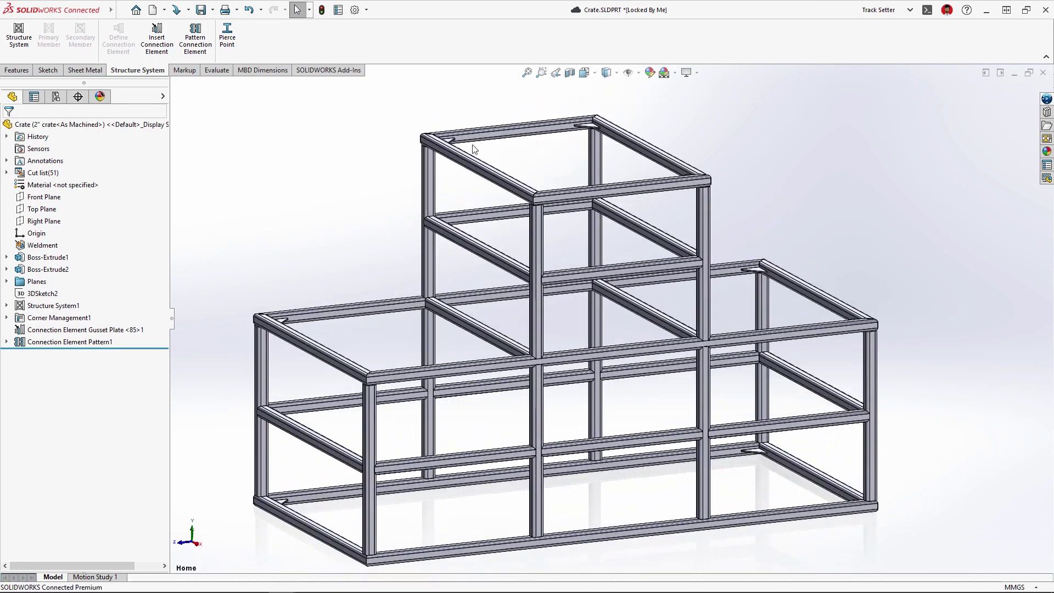
Step: Edit Structure System1's tube profile and choose the 3 x 3 x 0.25 size
click(7, 305)
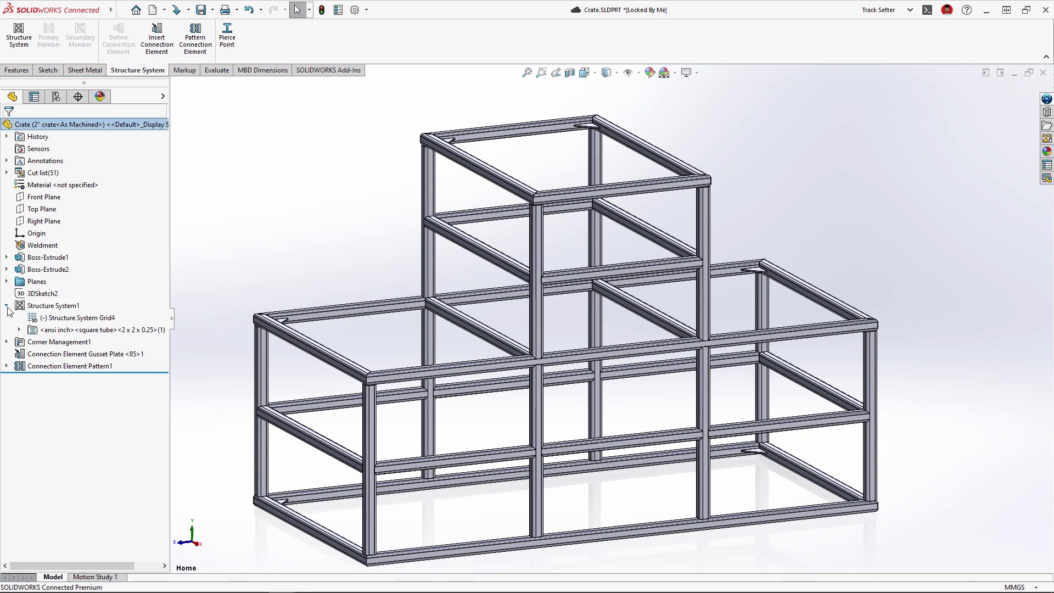
right_click(52, 331)
click(61, 299)
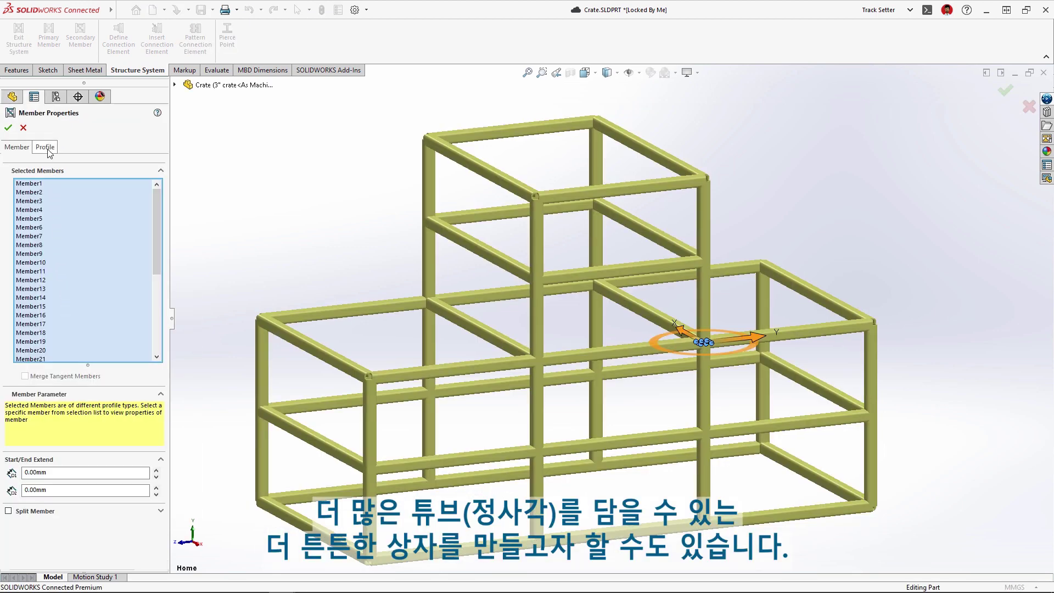
click(48, 148)
click(110, 249)
click(68, 267)
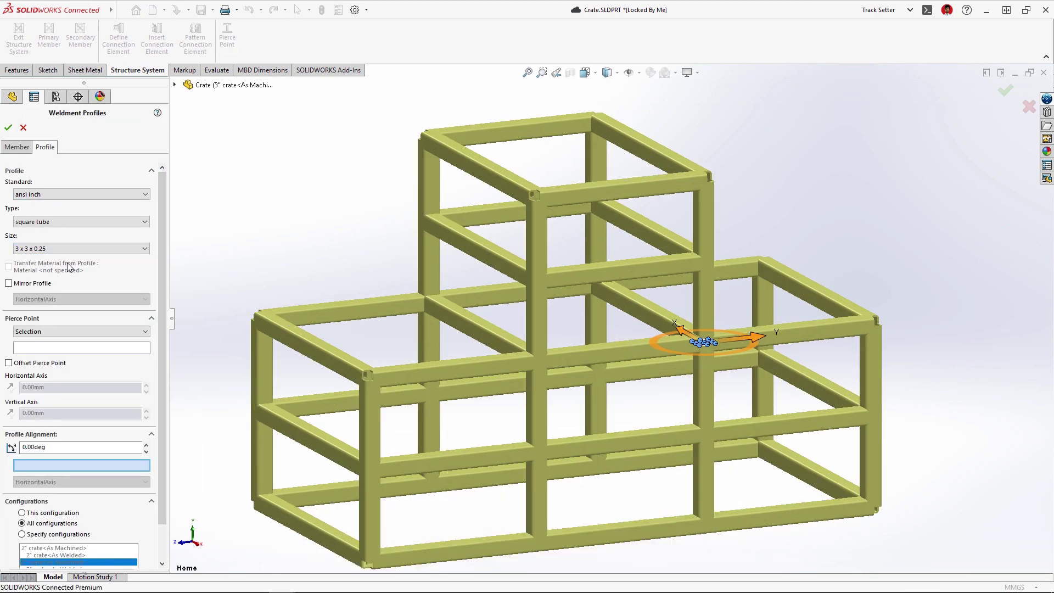
Step: Apply the new tube size to the 3" crate configuration only and exit Structure System
scroll(160, 266, down, 2)
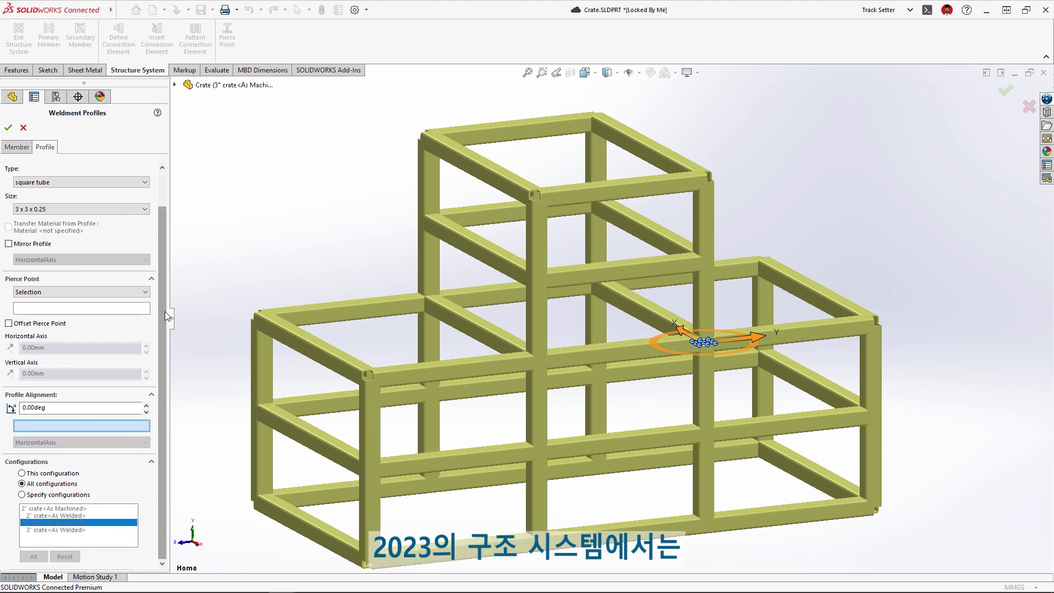
click(22, 494)
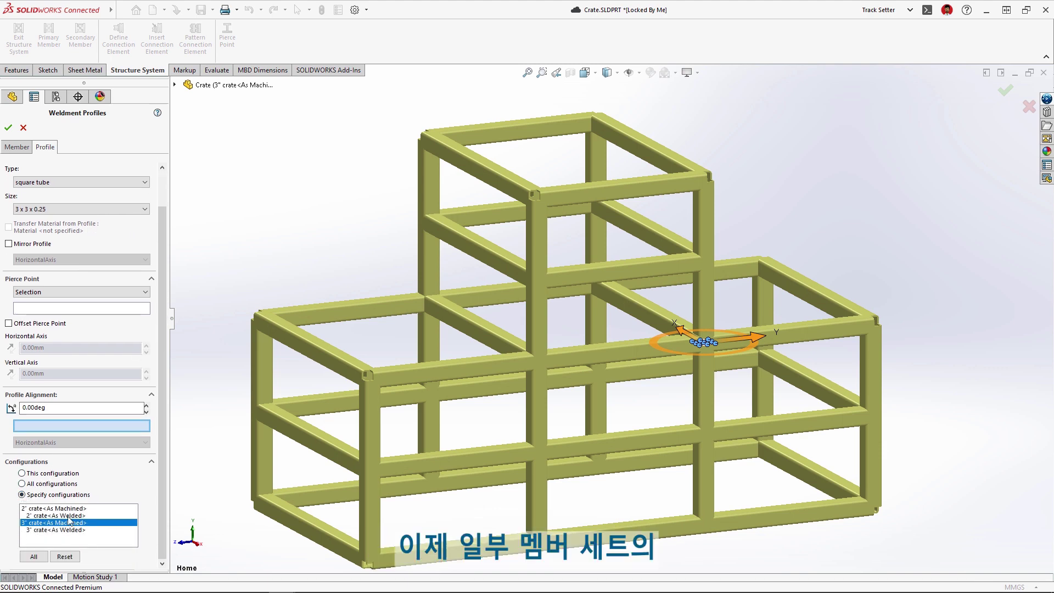
key(d)
click(214, 469)
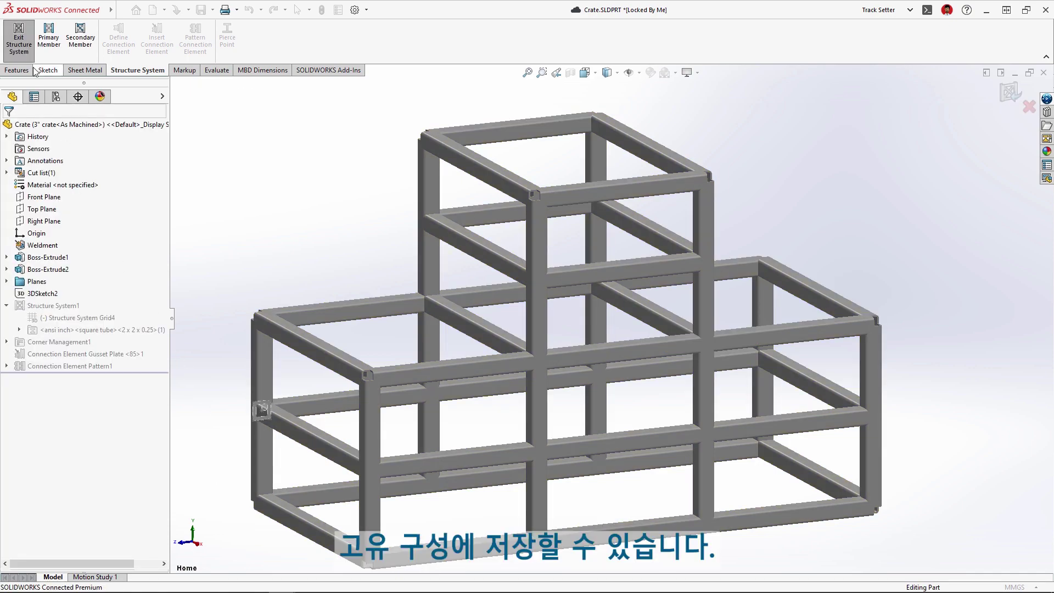
click(24, 52)
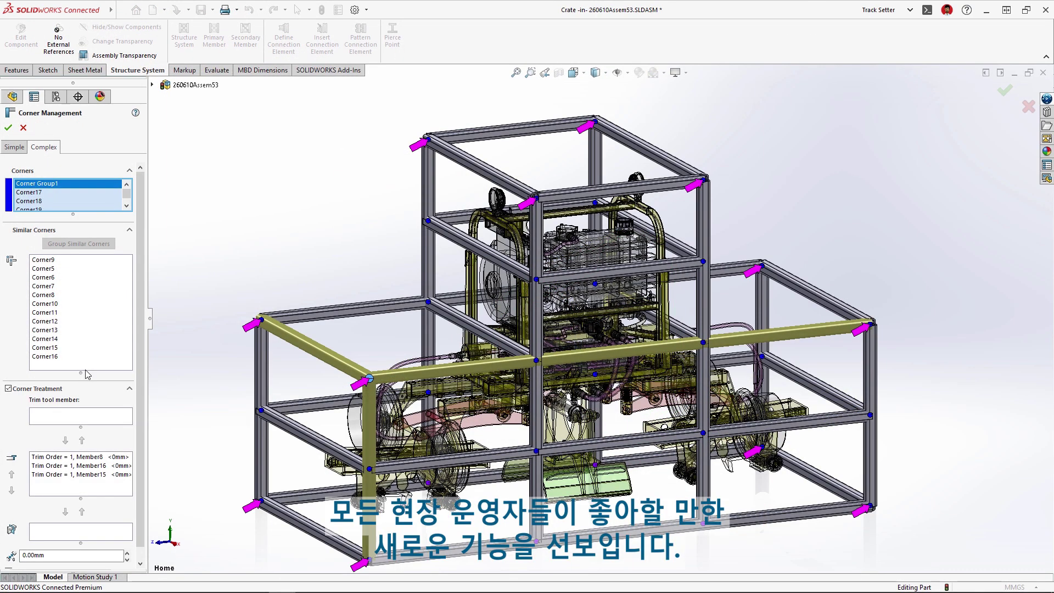
Step: Zoom the view onto Corner9 from the Similar Corners list in Corner Management
click(43, 260)
right_click(51, 260)
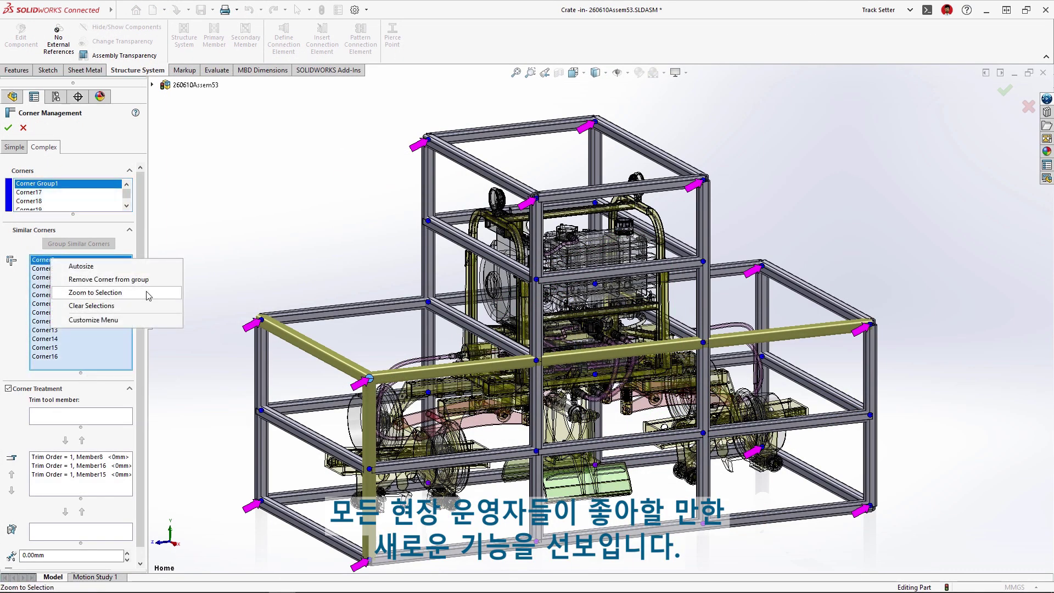
click(148, 292)
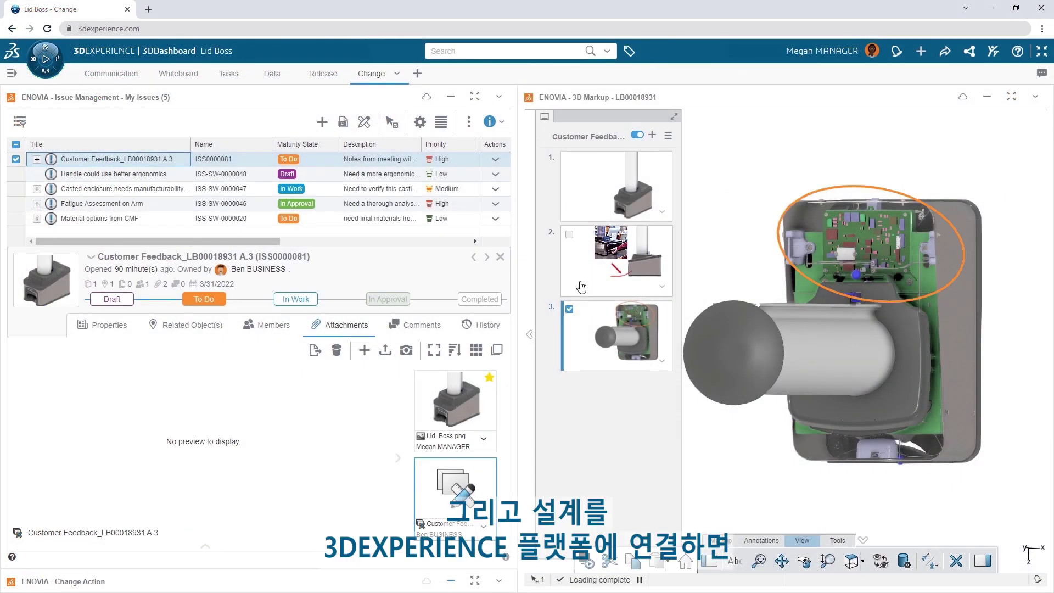
click(571, 311)
click(190, 325)
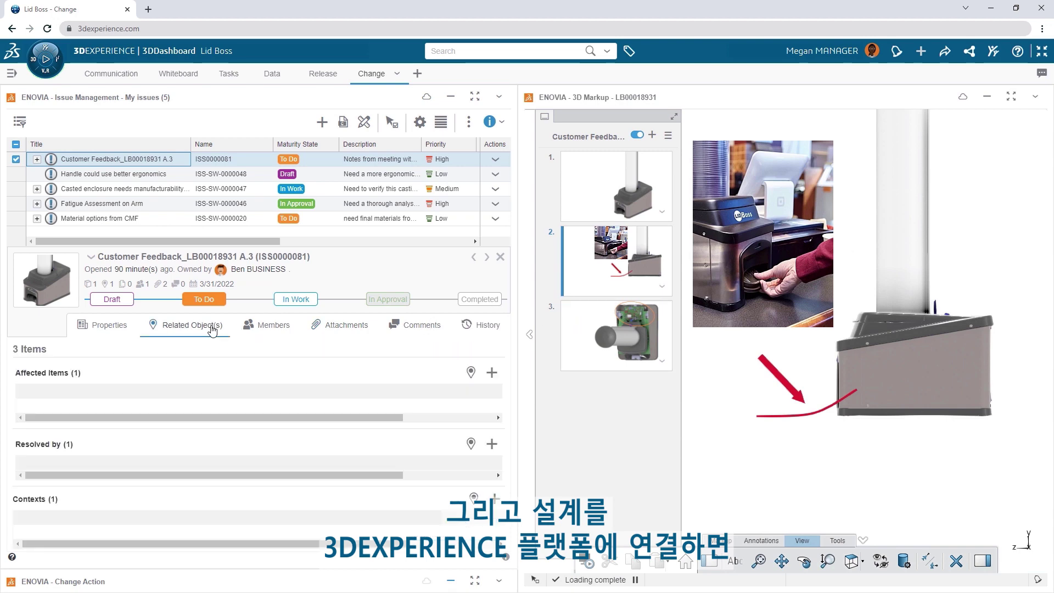
click(422, 325)
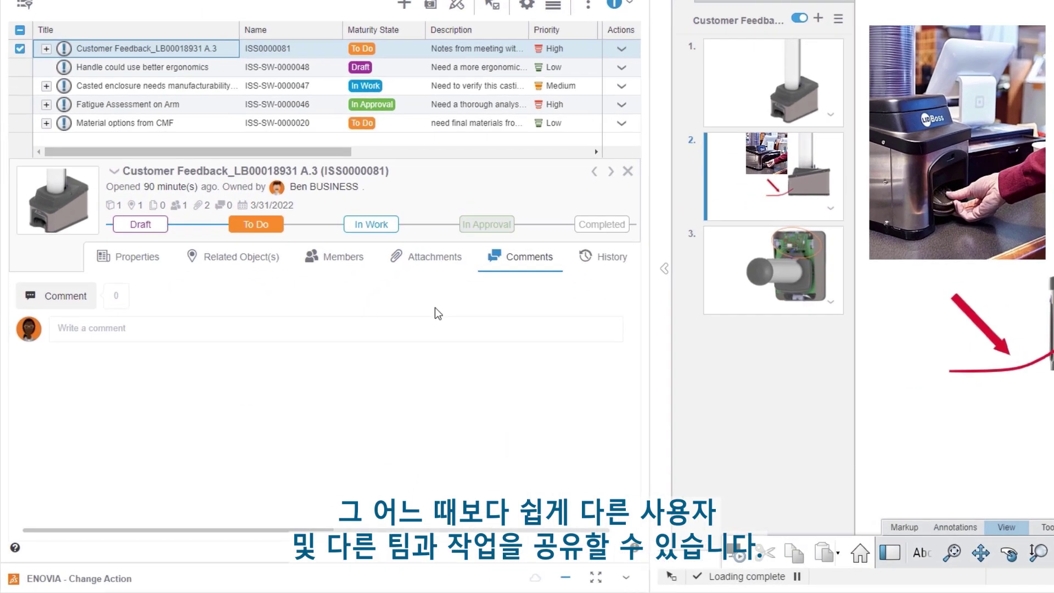
click(322, 382)
key(Return)
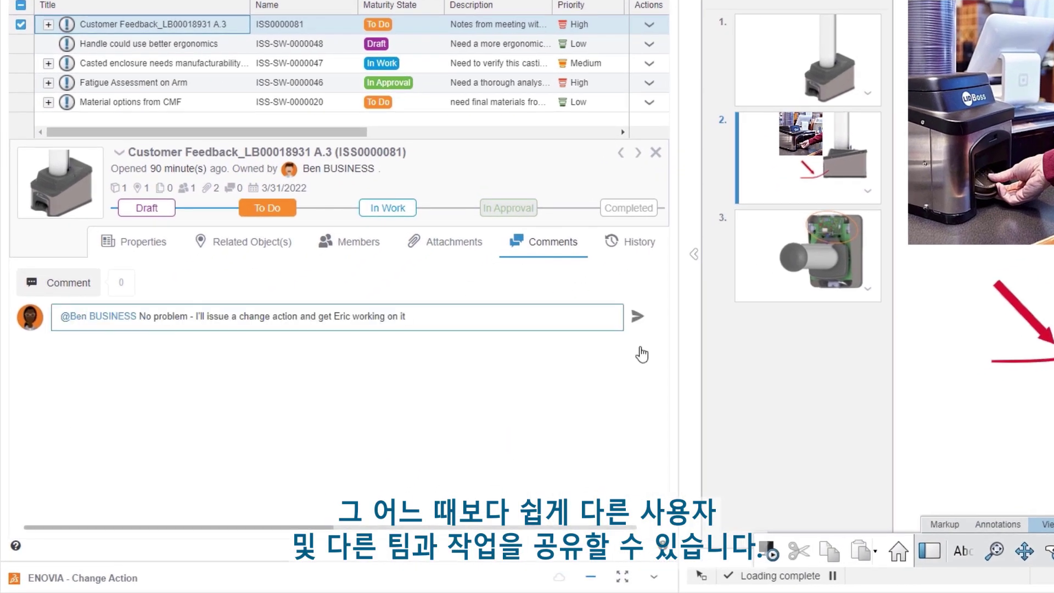
key(Return)
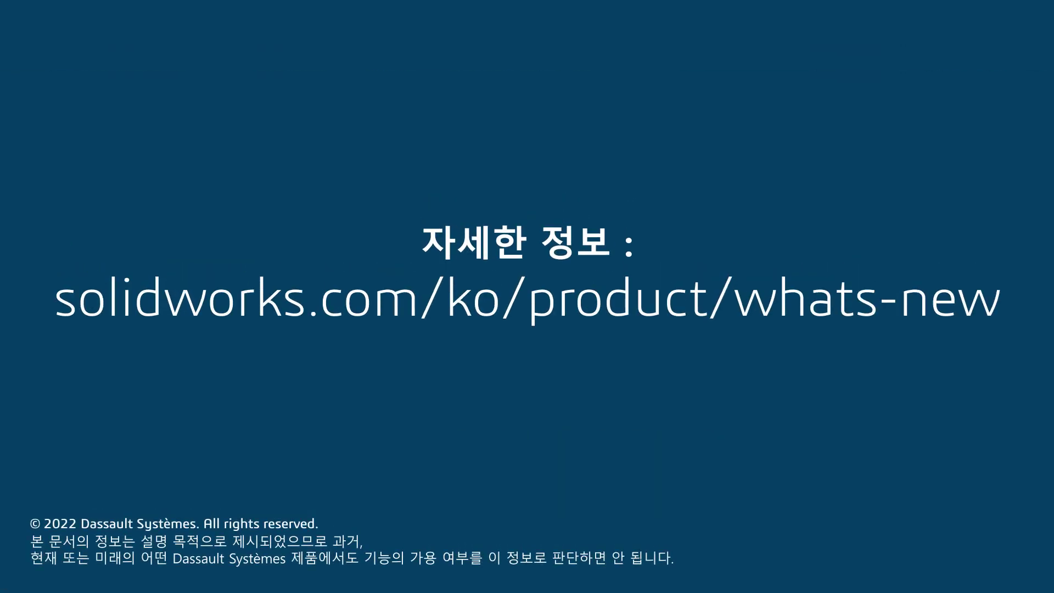